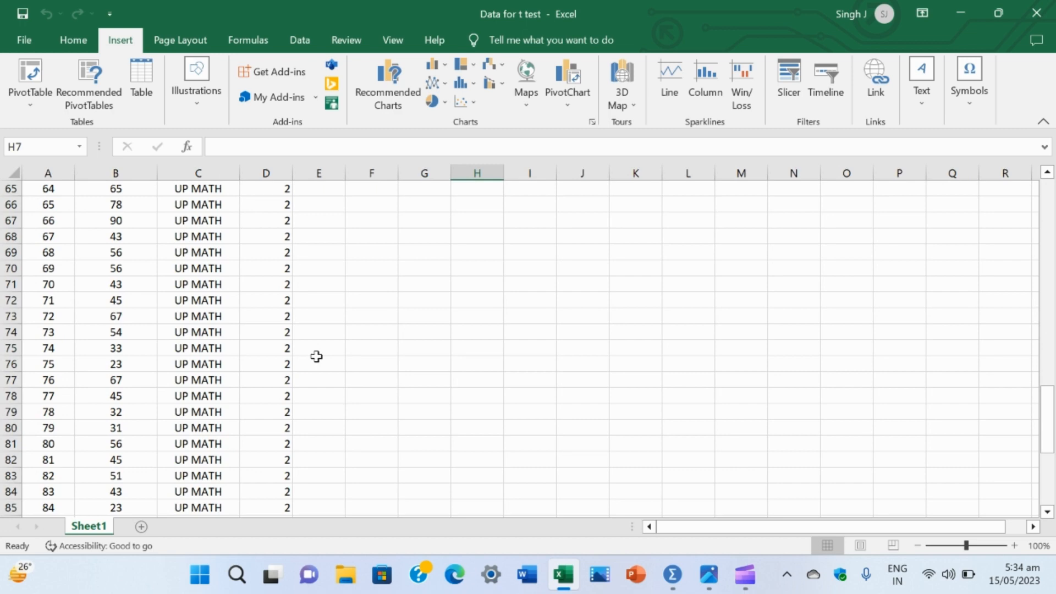
Step: Examine the Maths_Score, Board_Name and Board_ID columns for all CBSE MATH and UP MATH rows in Sheet1
scroll(316, 357, up, 20)
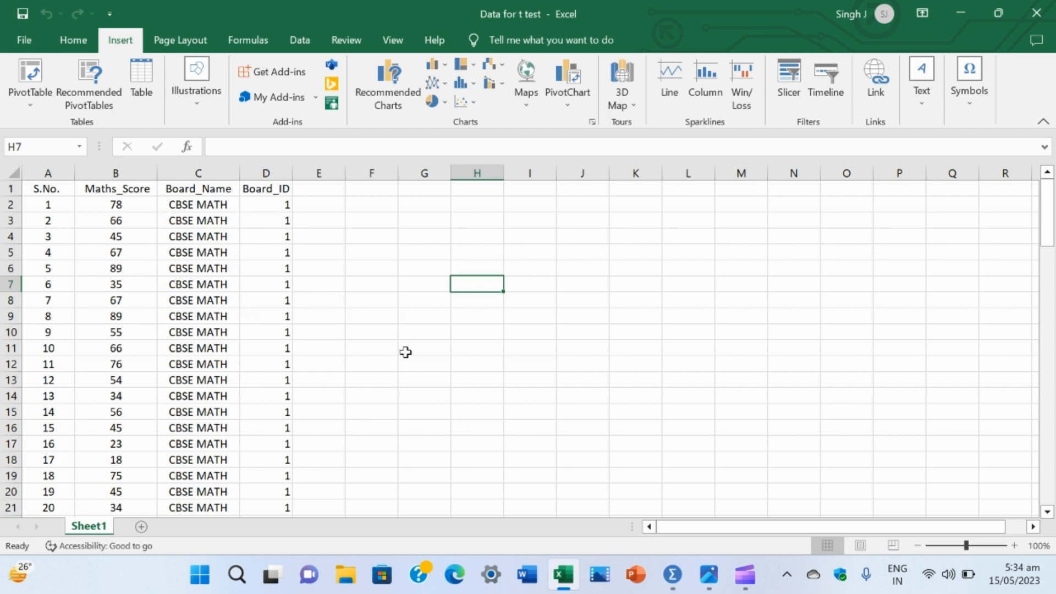
scroll(406, 352, down, 2)
scroll(406, 352, down, 8)
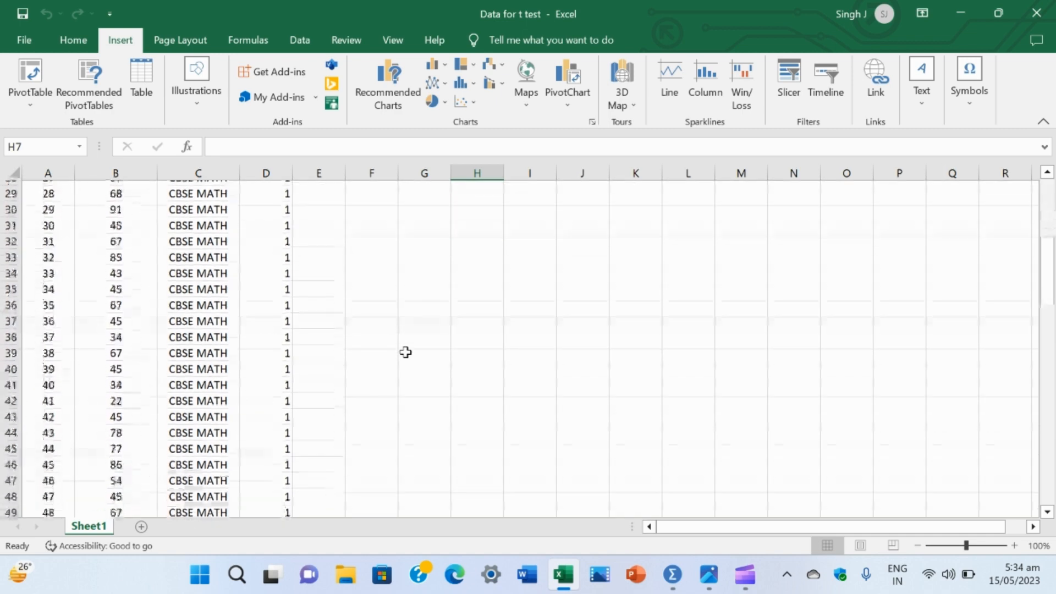
scroll(405, 352, up, 9)
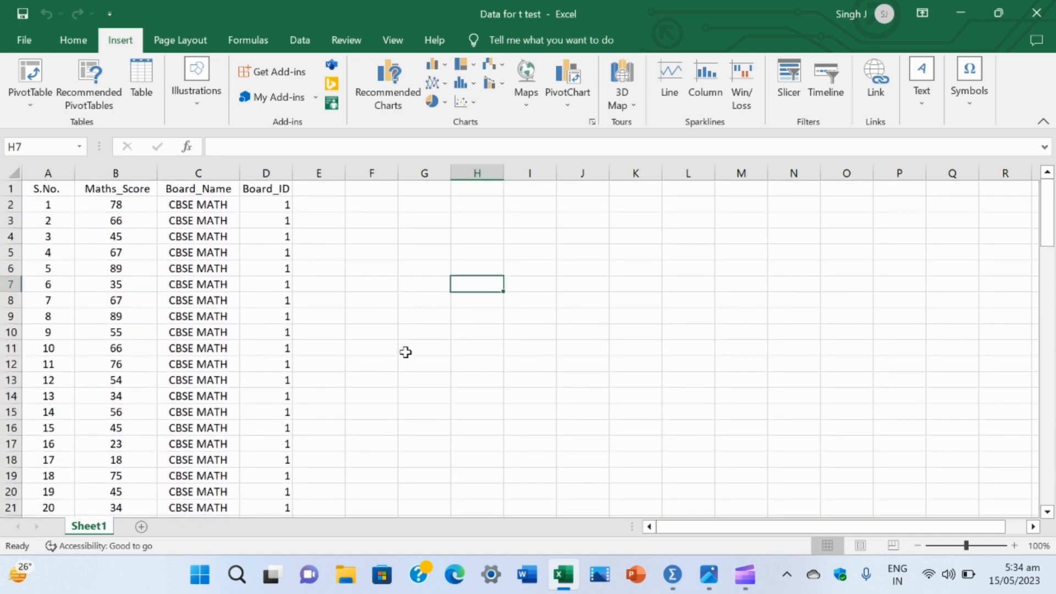
scroll(377, 345, down, 20)
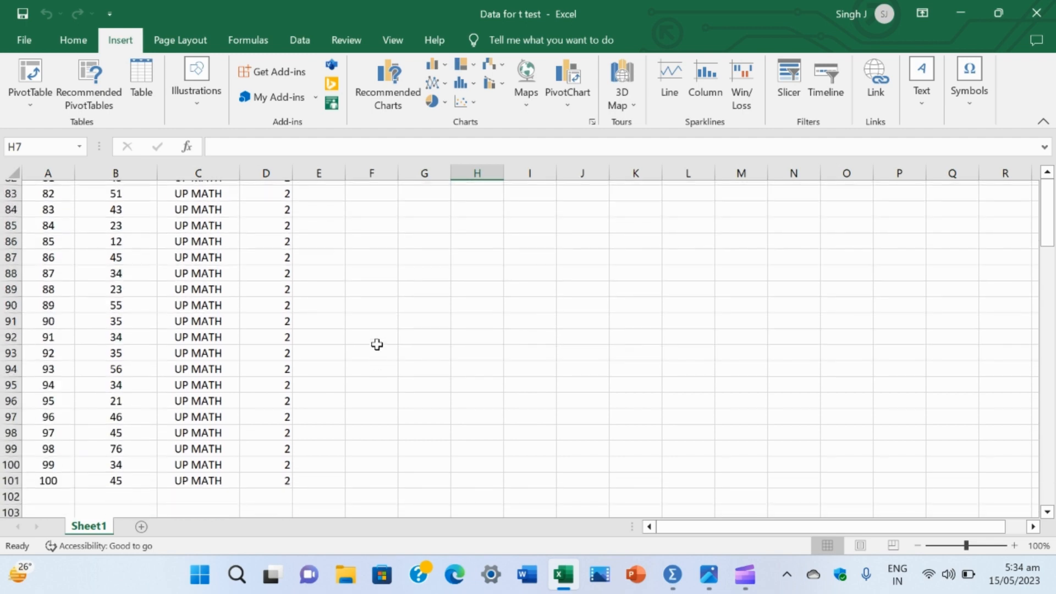
scroll(377, 344, down, 1)
scroll(377, 344, up, 6)
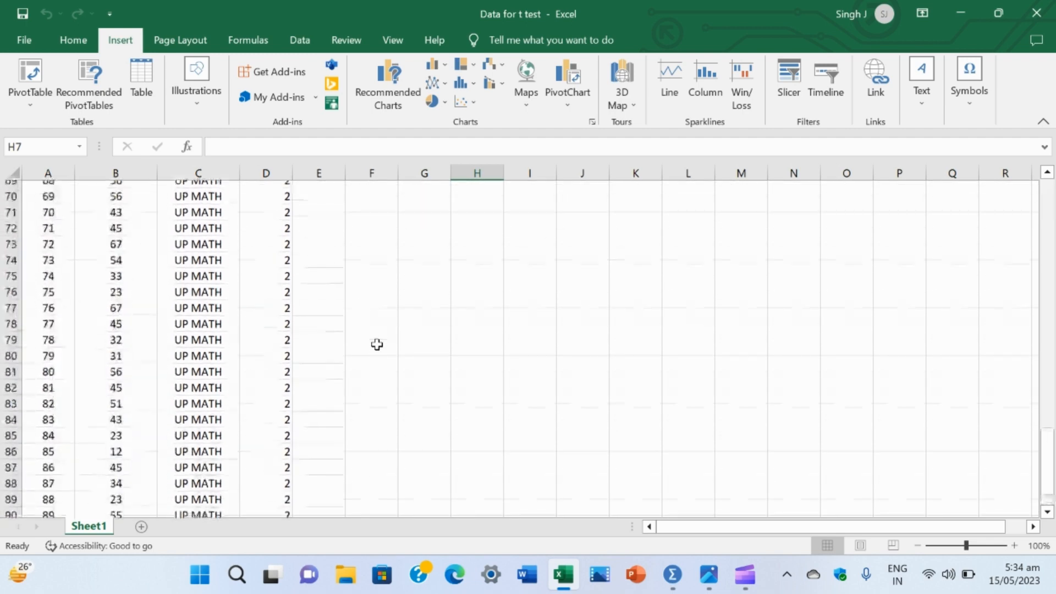
scroll(377, 344, up, 20)
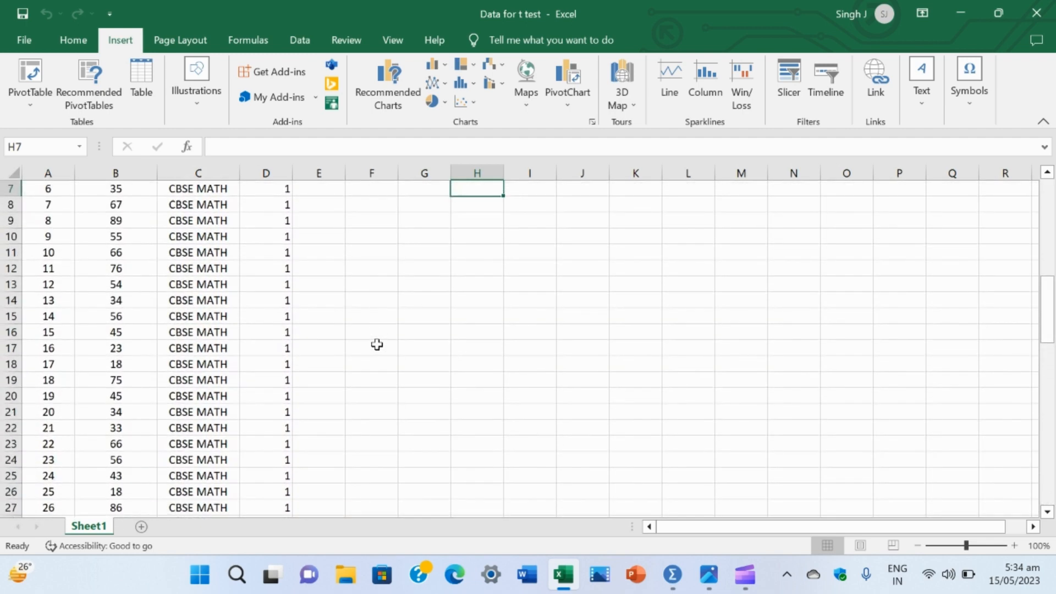
scroll(377, 344, up, 2)
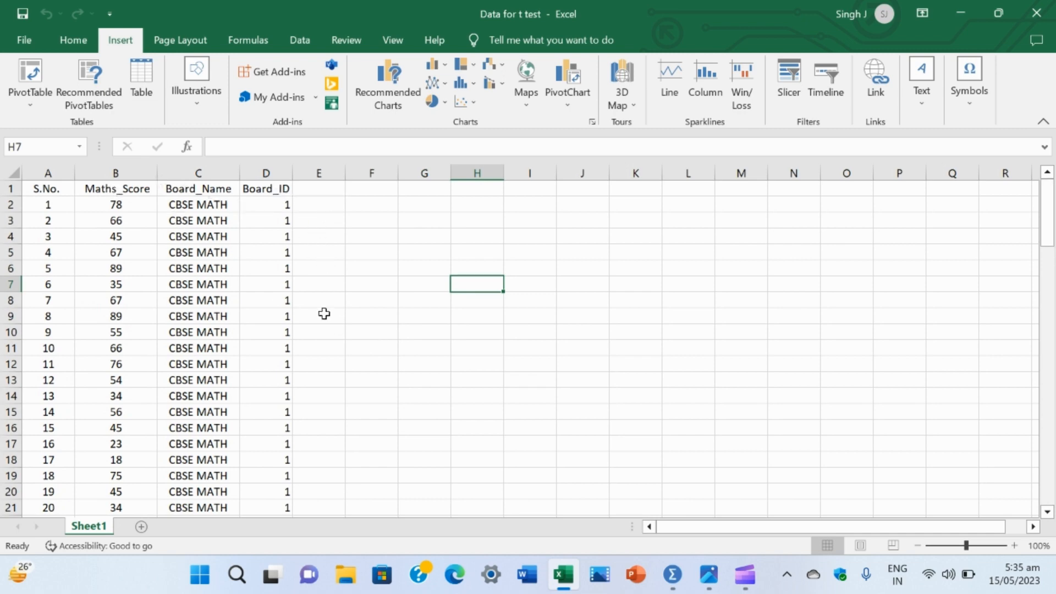
scroll(324, 314, down, 2)
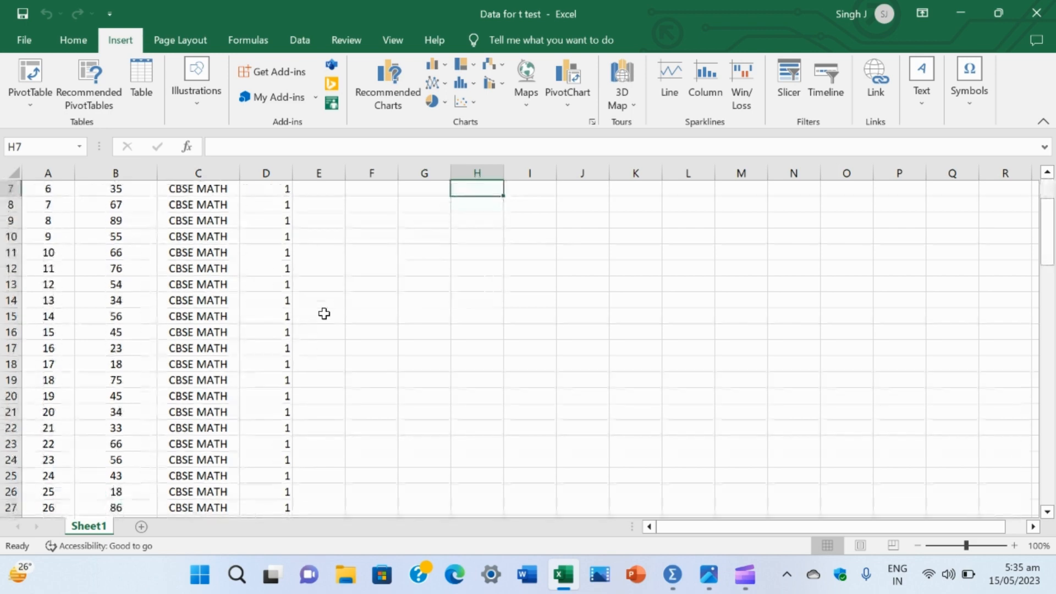
scroll(324, 313, down, 3)
scroll(324, 314, down, 15)
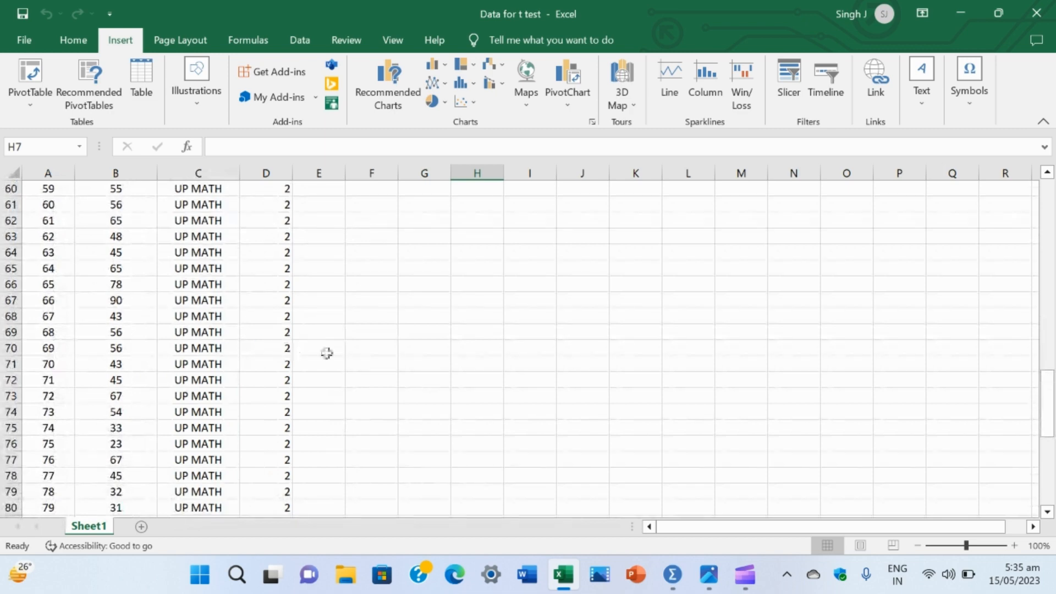
scroll(367, 365, up, 17)
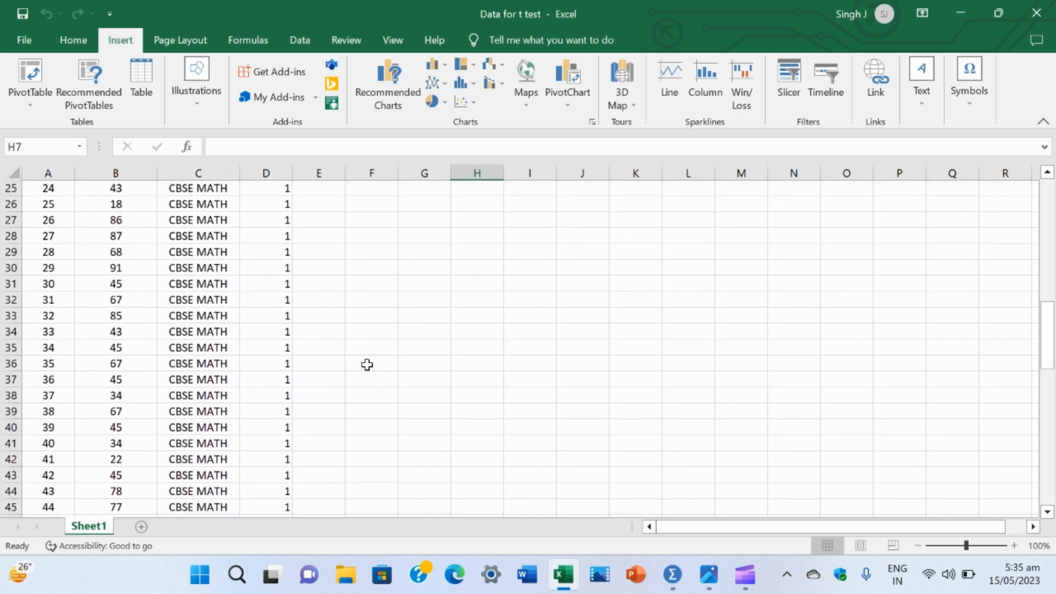
scroll(367, 365, up, 3)
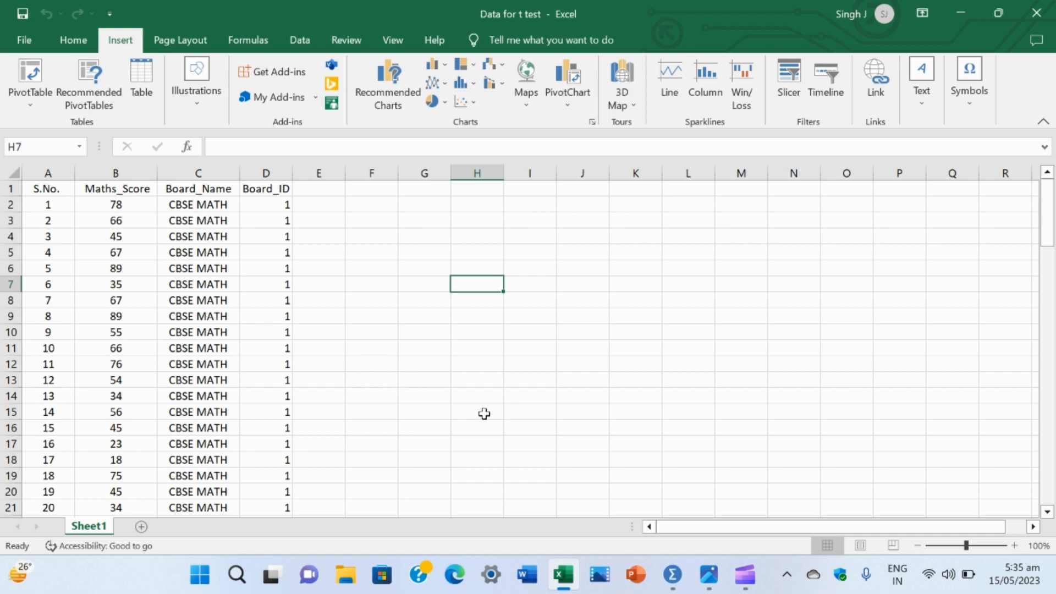
Step: Switch from the workbook to the desktop, launch IBM SPSS Statistics and dismiss its welcome dialog
click(956, 18)
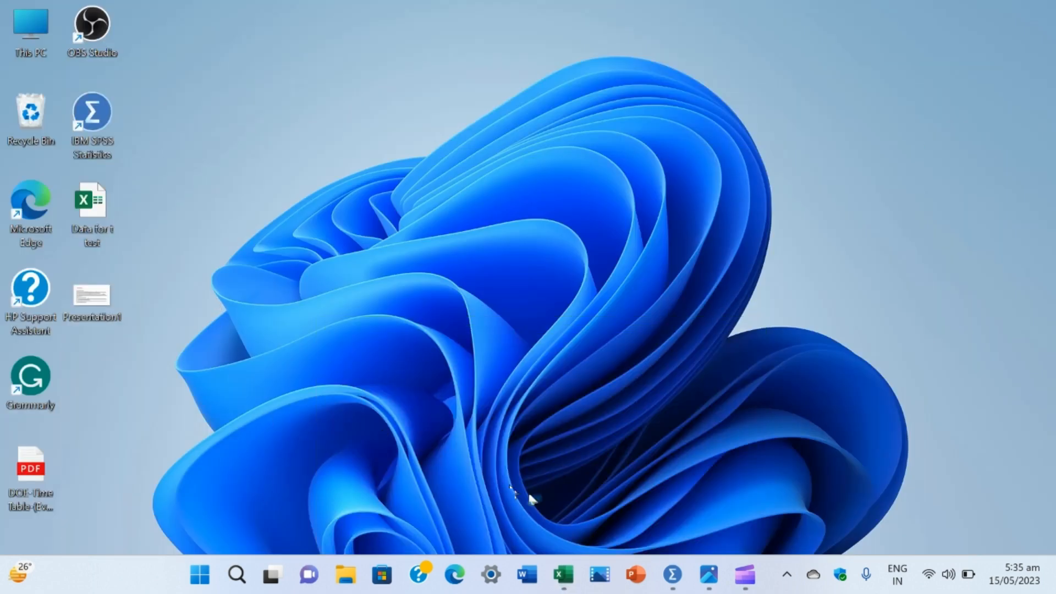
double_click(92, 114)
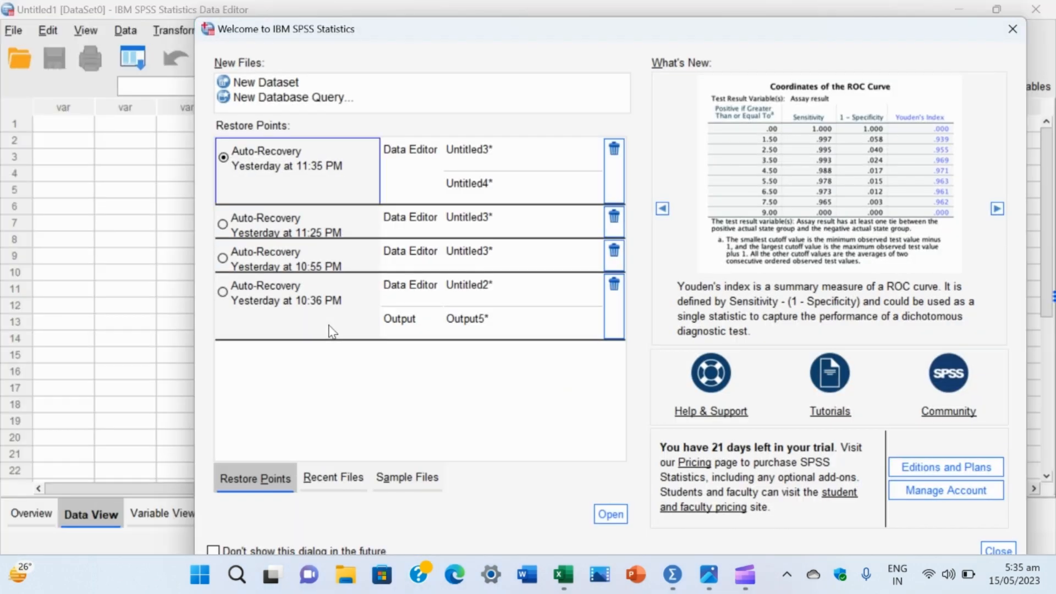
click(1011, 36)
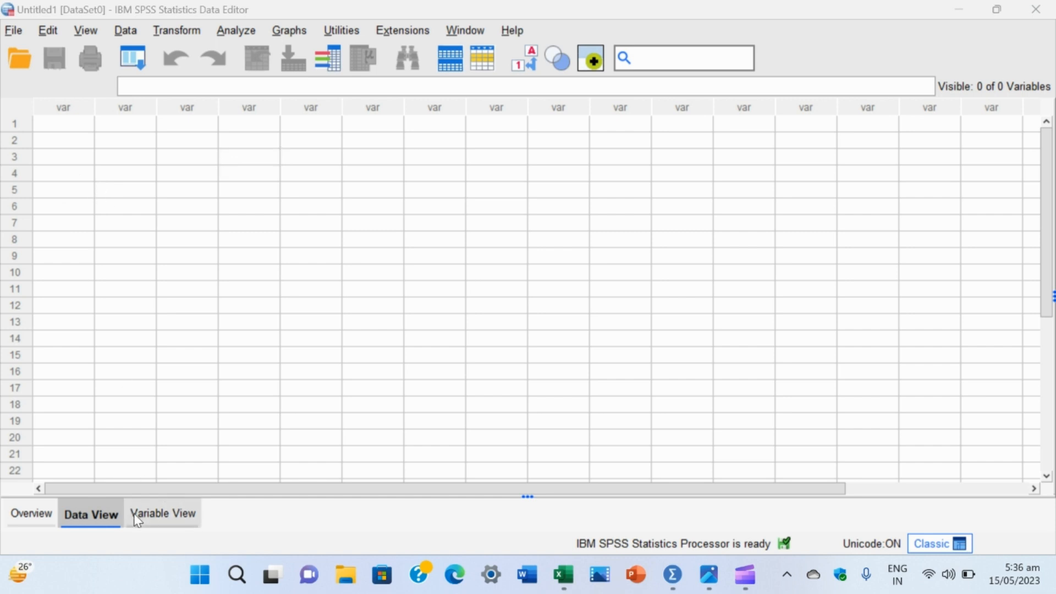
Step: Look at the empty dataset's Variable View and return to Data View
click(83, 521)
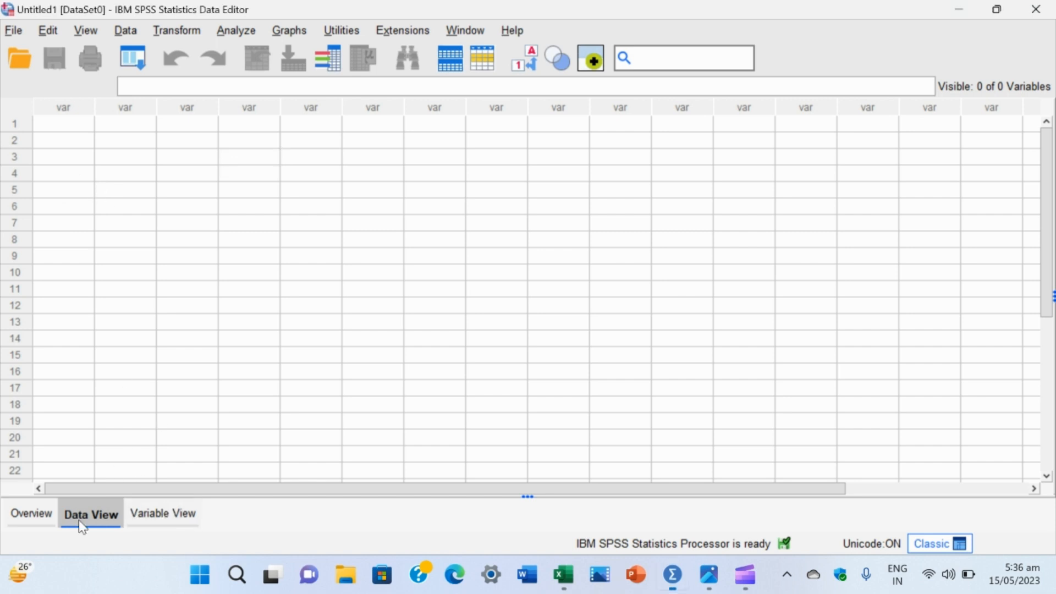
click(138, 519)
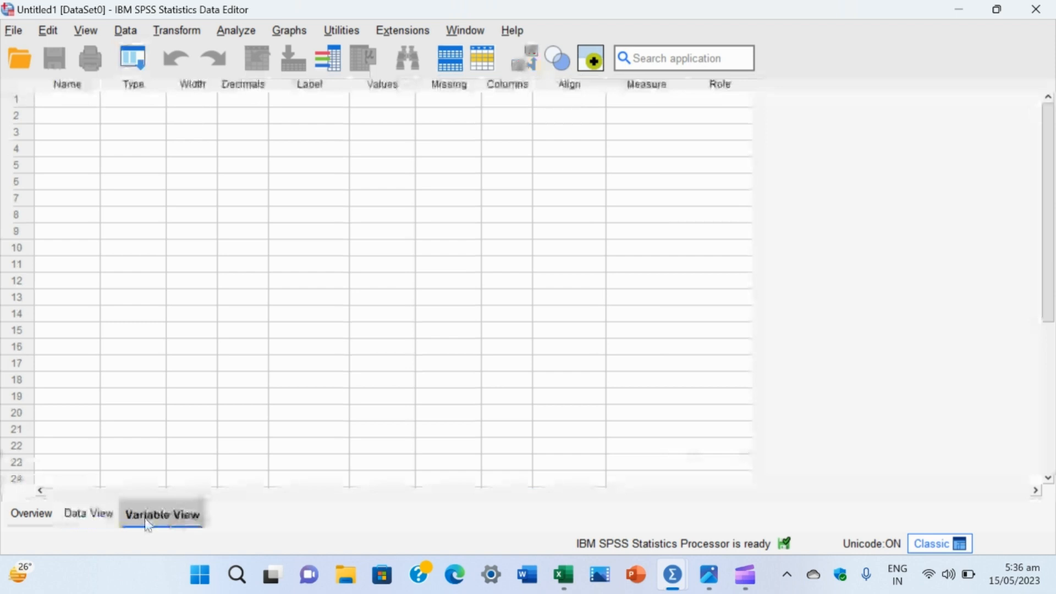
click(91, 514)
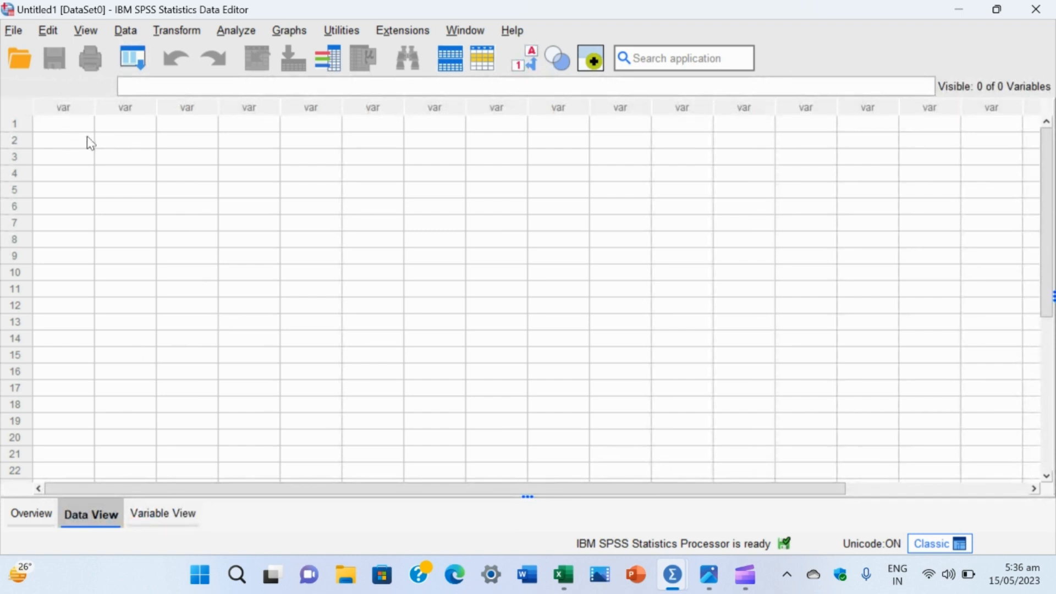
Step: Start an Excel data import and open Data for t test.xlsx from the Desktop folder
click(13, 34)
mouse_move(89, 55)
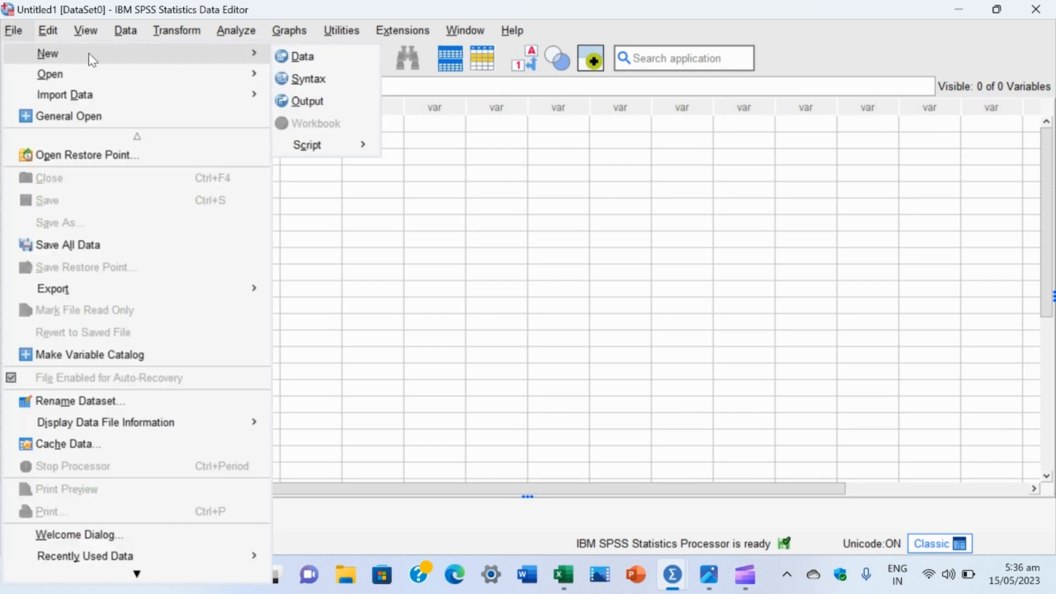
mouse_move(102, 100)
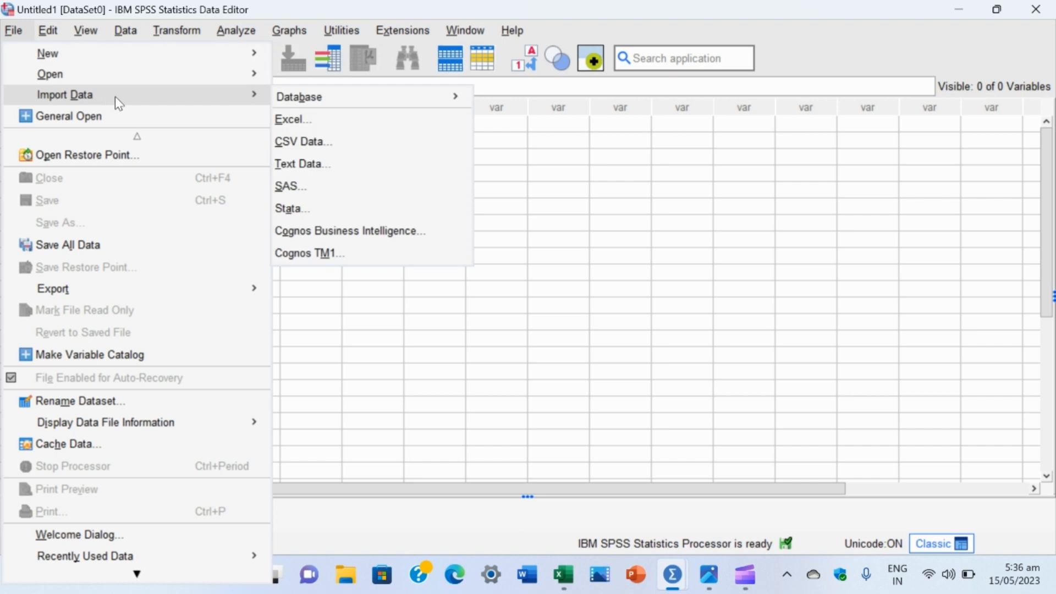
click(328, 125)
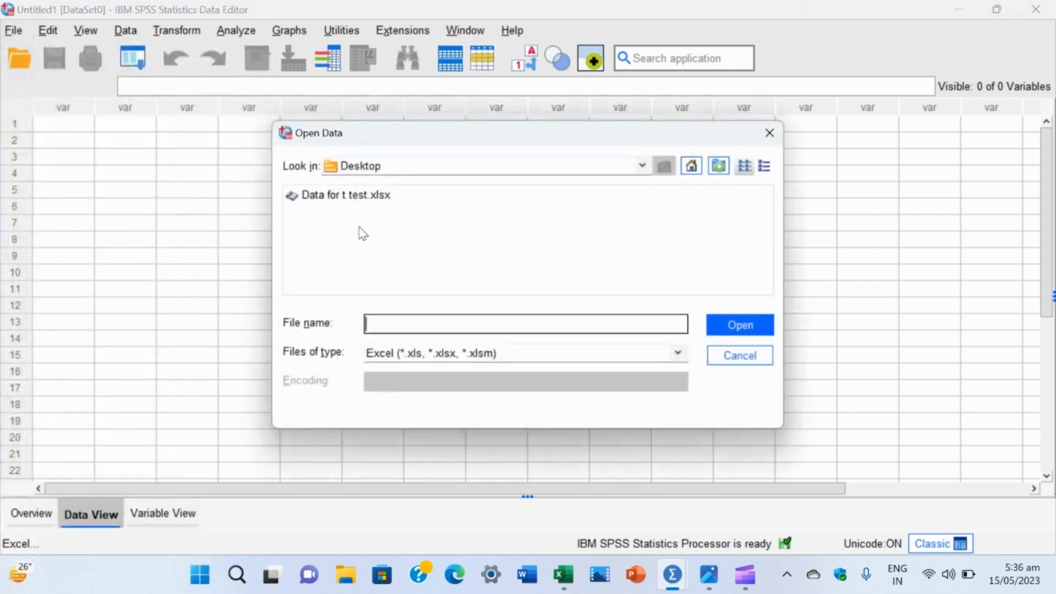
click(642, 166)
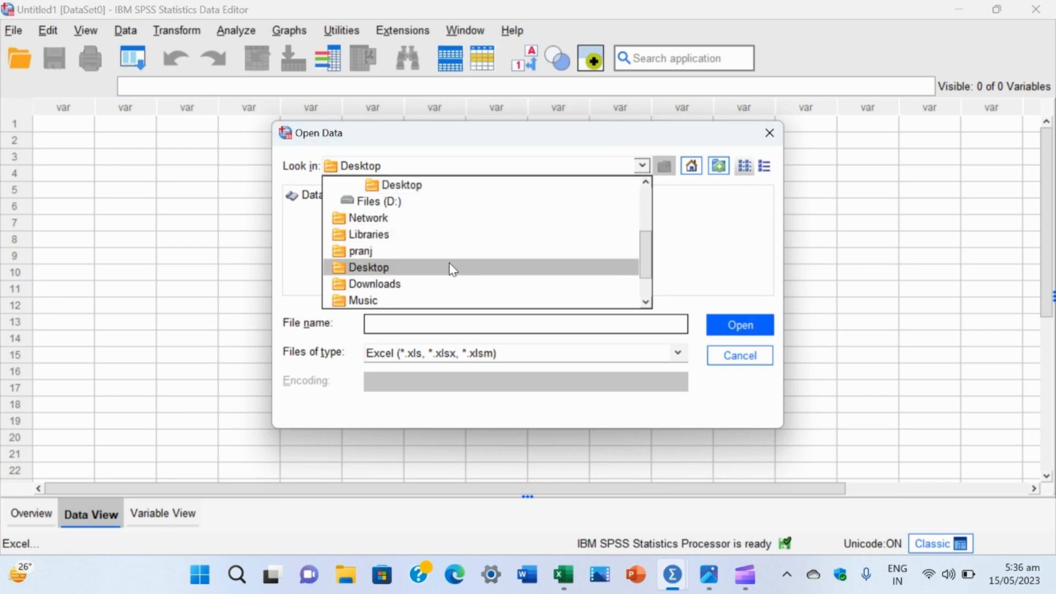
scroll(452, 269, down, 1)
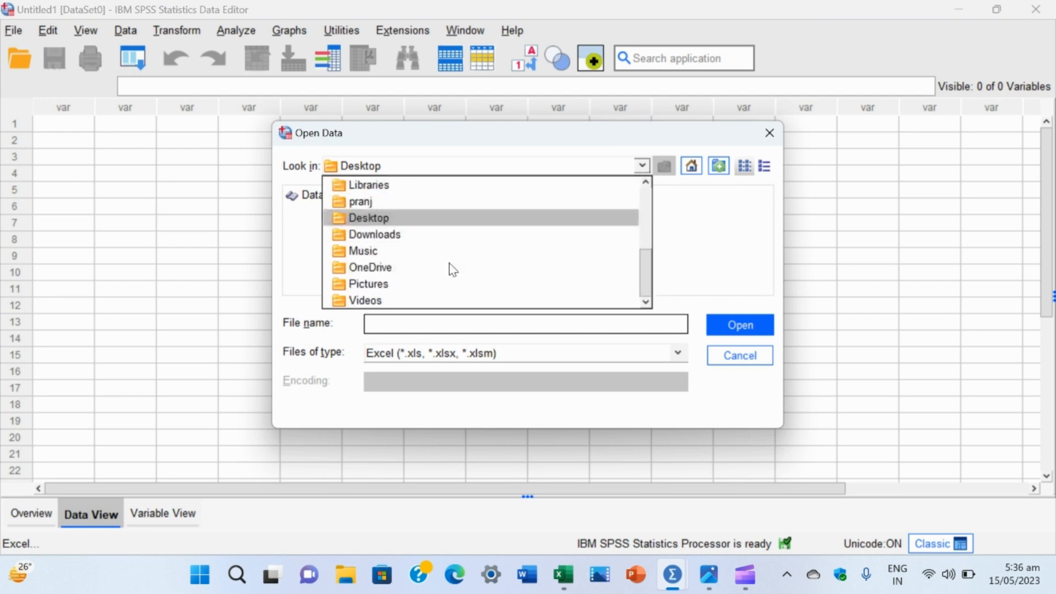
click(424, 218)
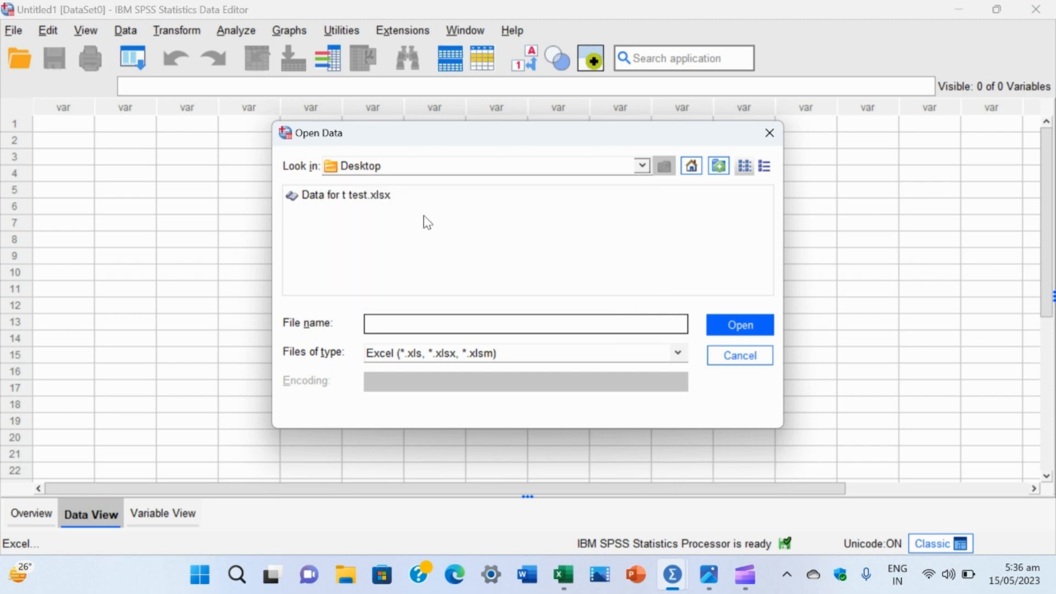
click(353, 198)
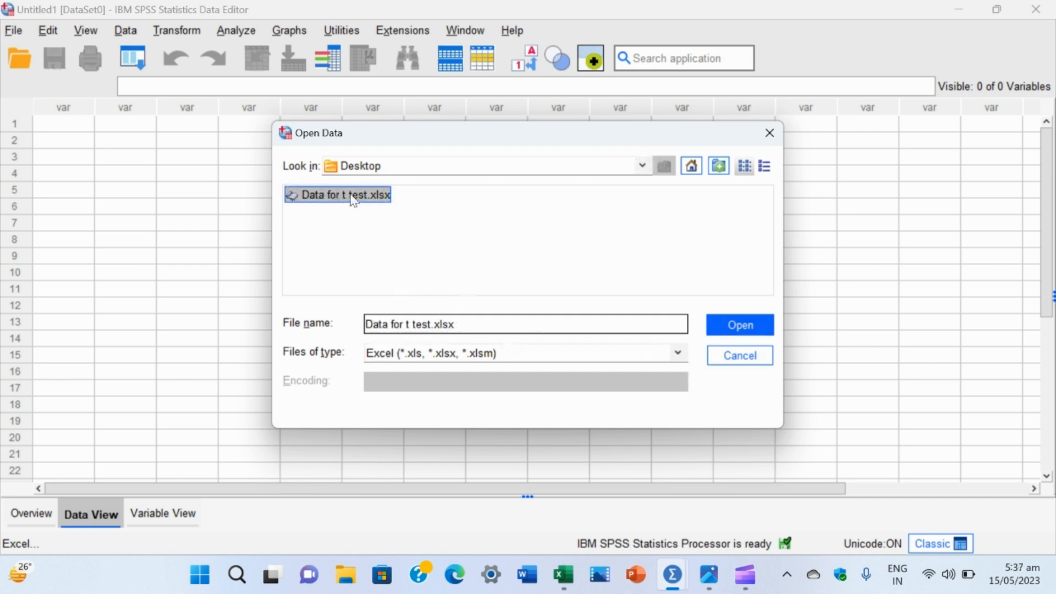
click(734, 328)
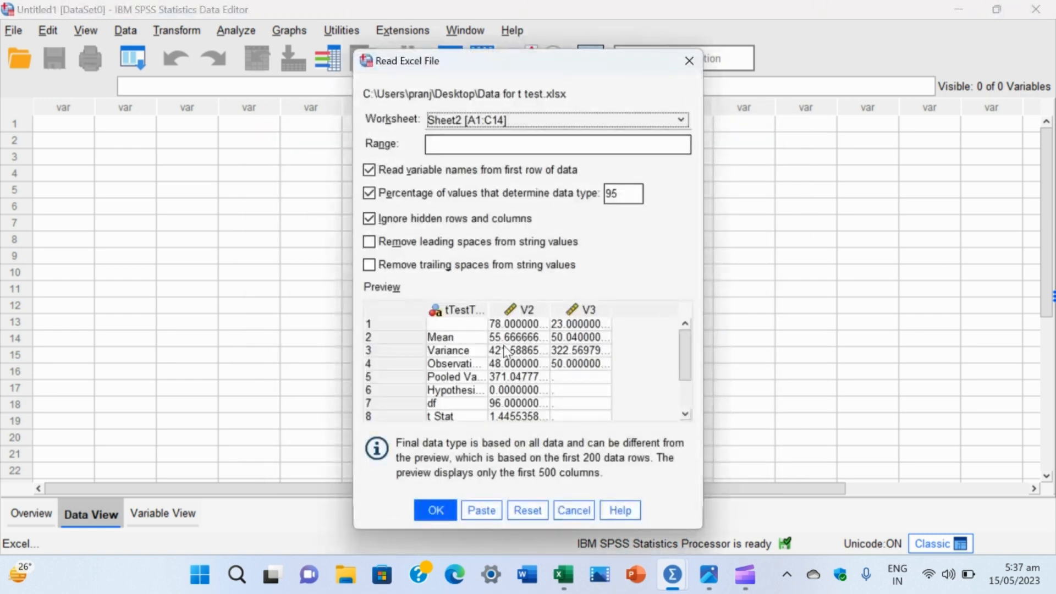
Step: Select worksheet Sheet1 [A1:D101], check its preview rows and import it with variable names read from the first row
scroll(505, 351, down, 1)
scroll(505, 351, up, 1)
click(495, 121)
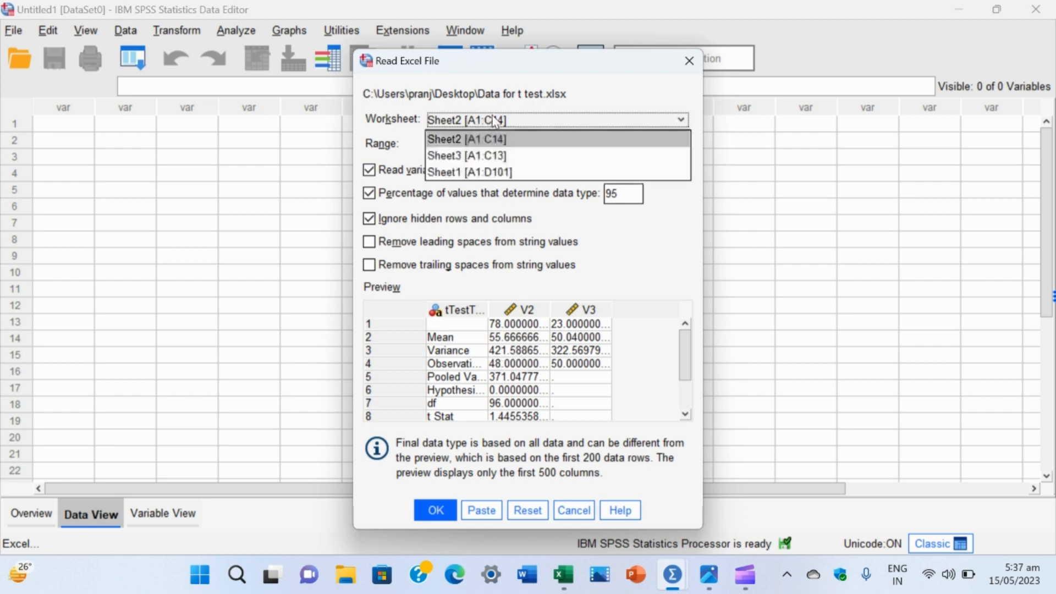
click(490, 173)
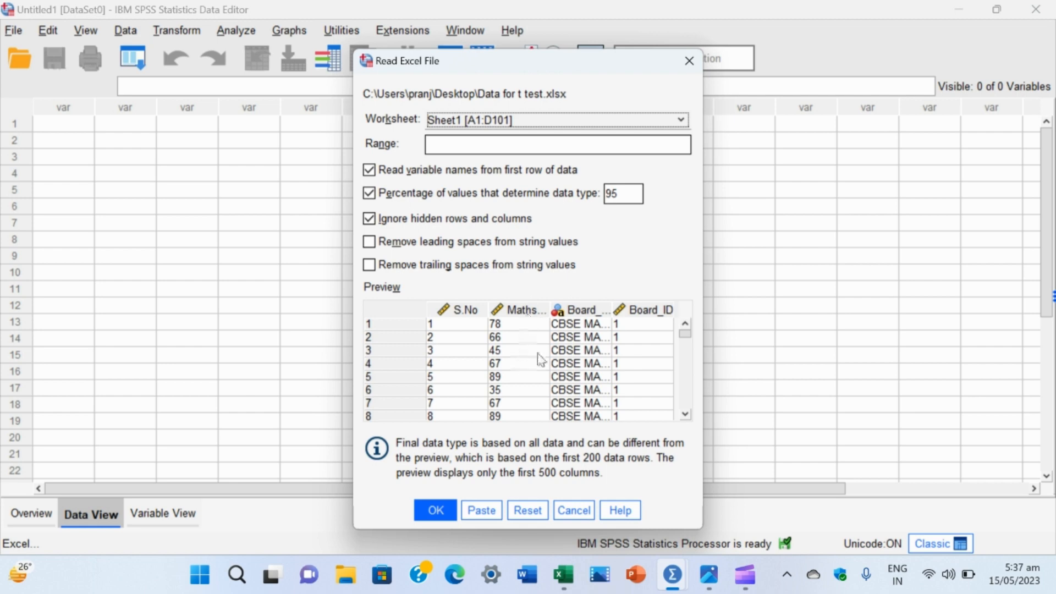
scroll(578, 330, down, 15)
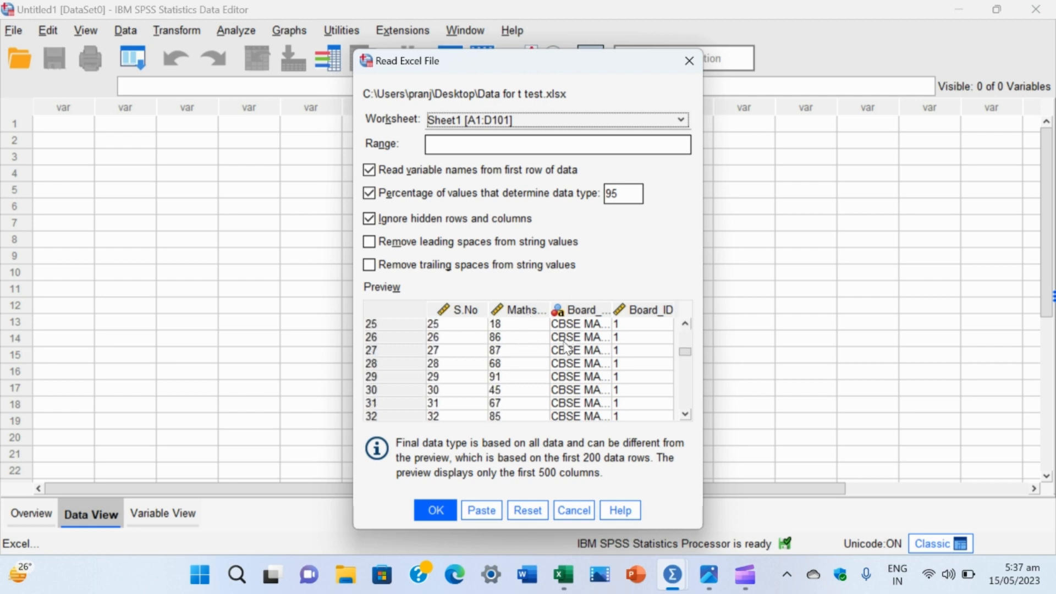
scroll(566, 346, down, 11)
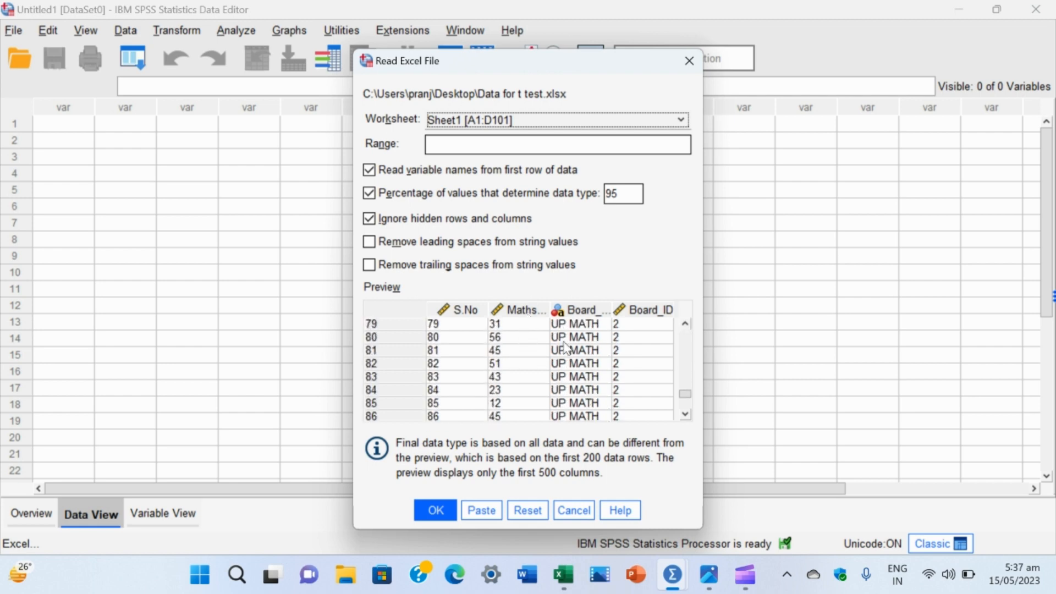
scroll(566, 347, down, 5)
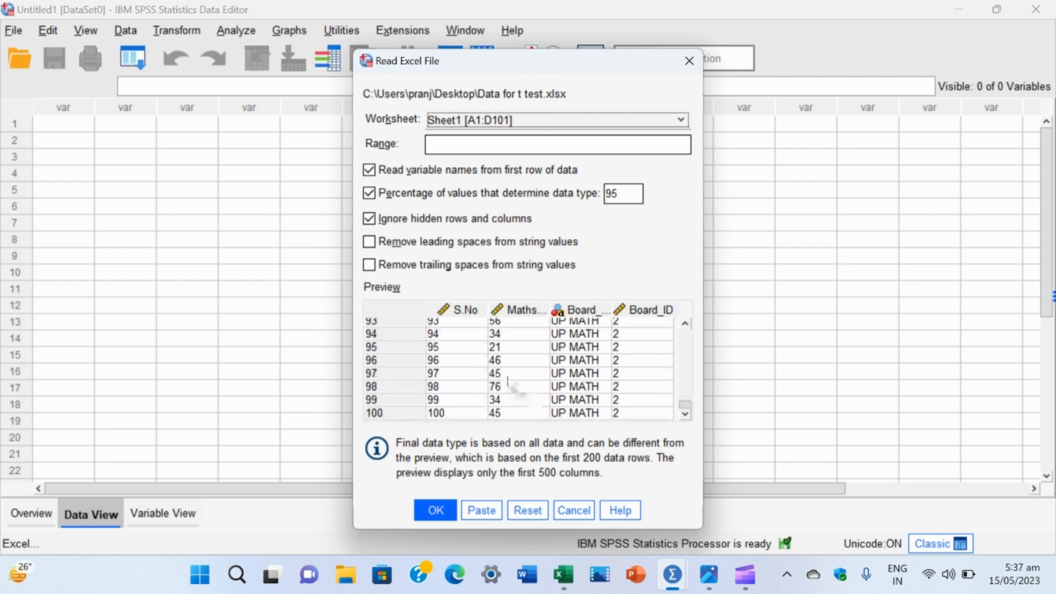
scroll(508, 382, up, 10)
scroll(509, 382, up, 12)
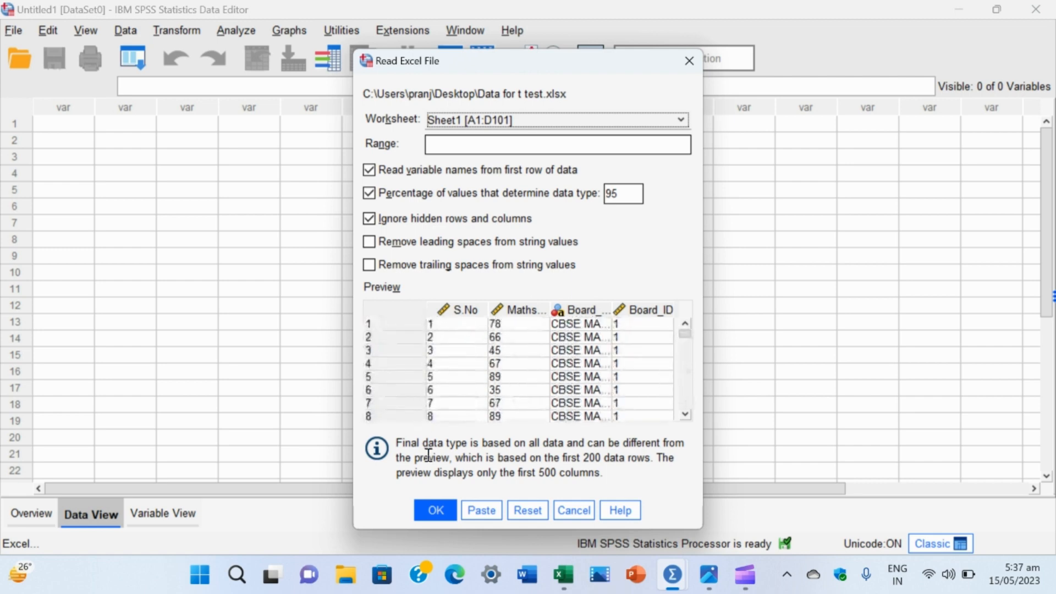
click(436, 511)
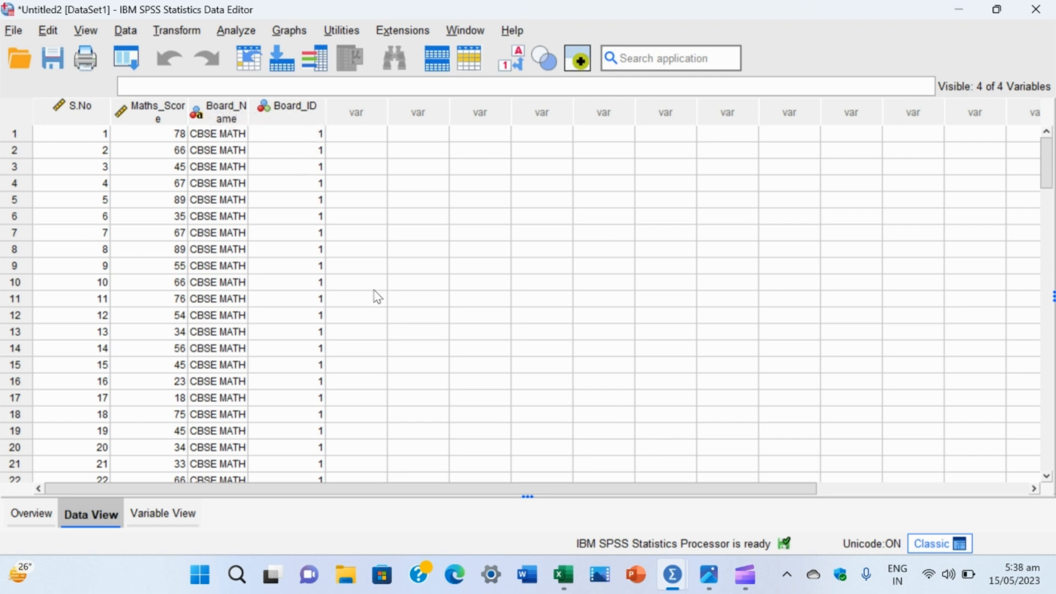
Step: Review the imported cases for both boards in the data sheet, returning to the first case
scroll(377, 297, down, 9)
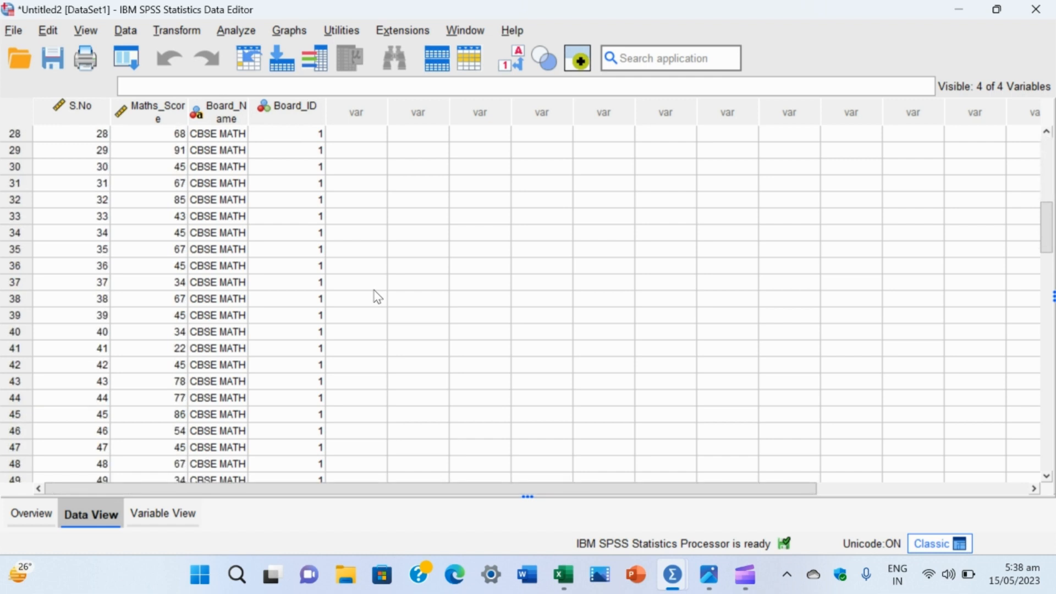
scroll(377, 297, down, 11)
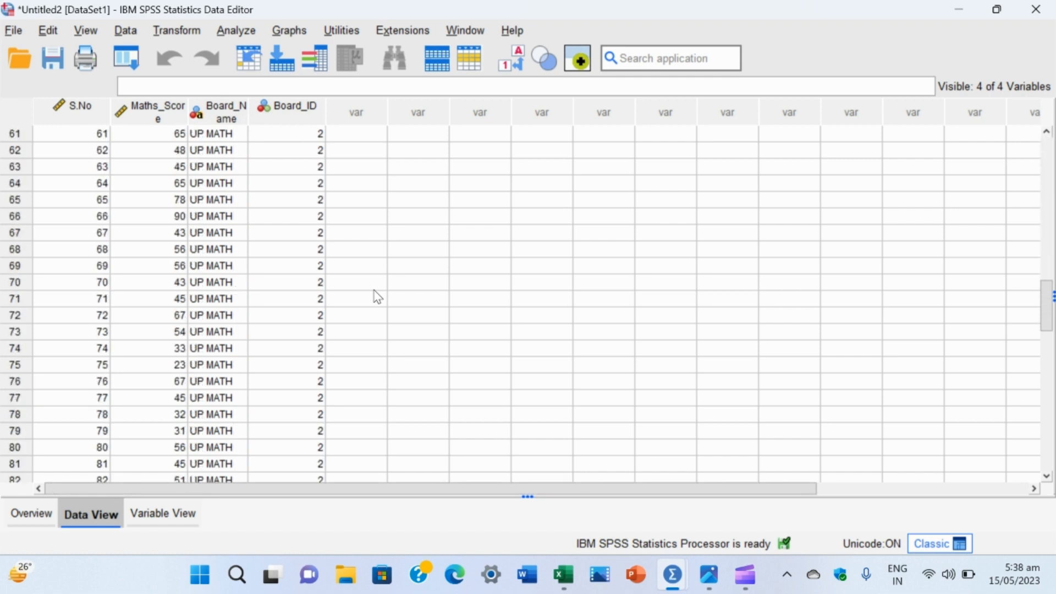
scroll(377, 297, up, 20)
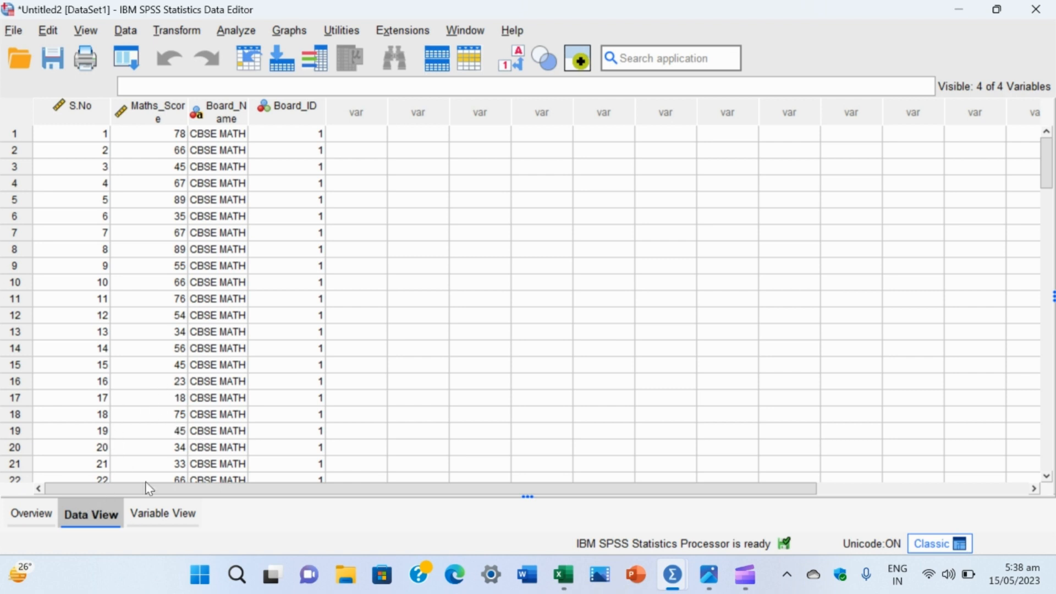
Step: Check the variable types of Maths_Score and Board_ID in Variable View, closing the type settings without changes
click(171, 516)
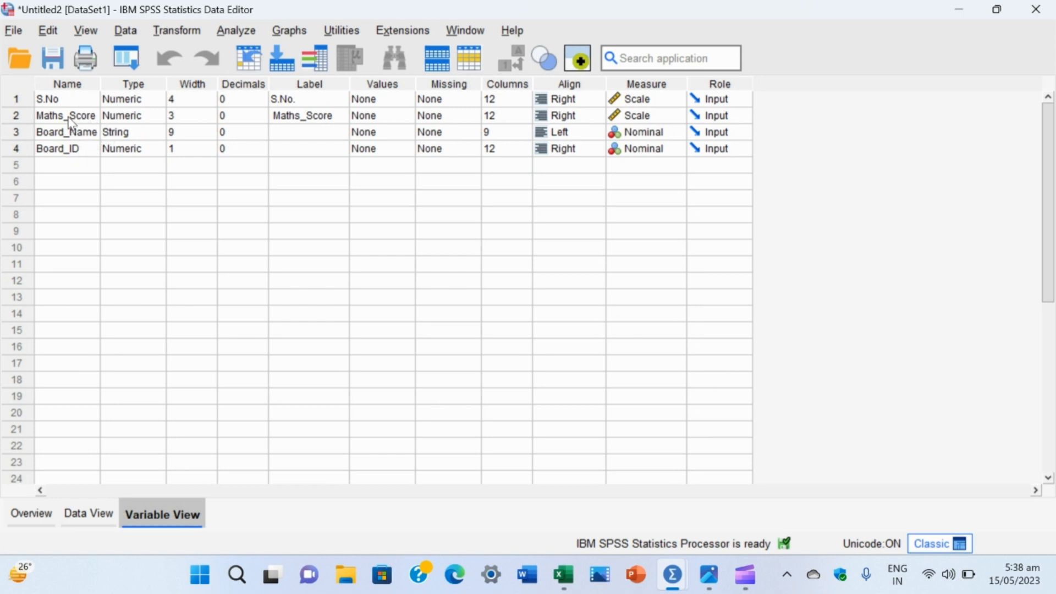
click(136, 118)
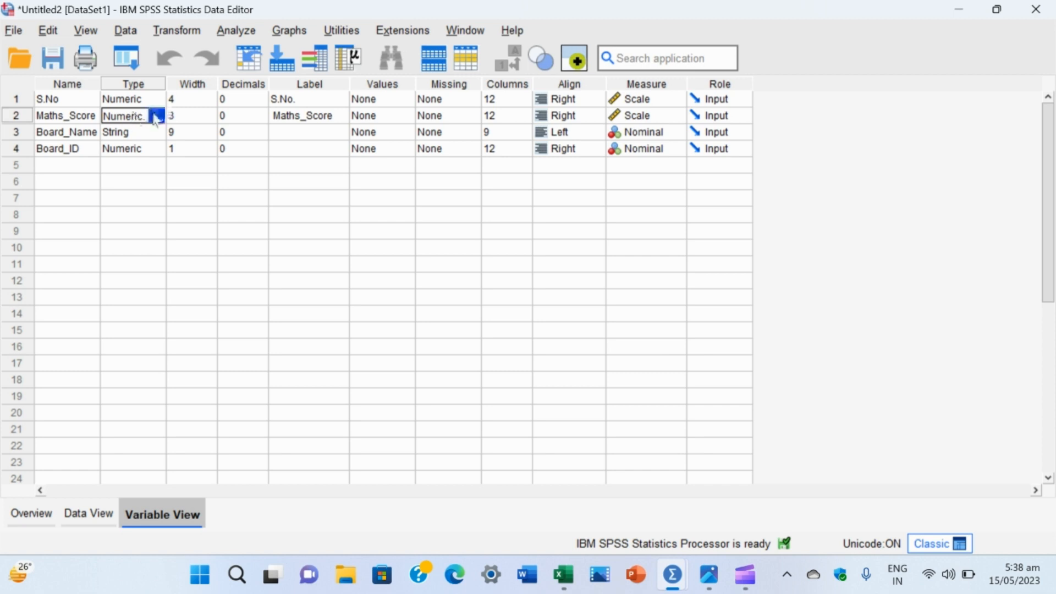
click(157, 117)
click(126, 153)
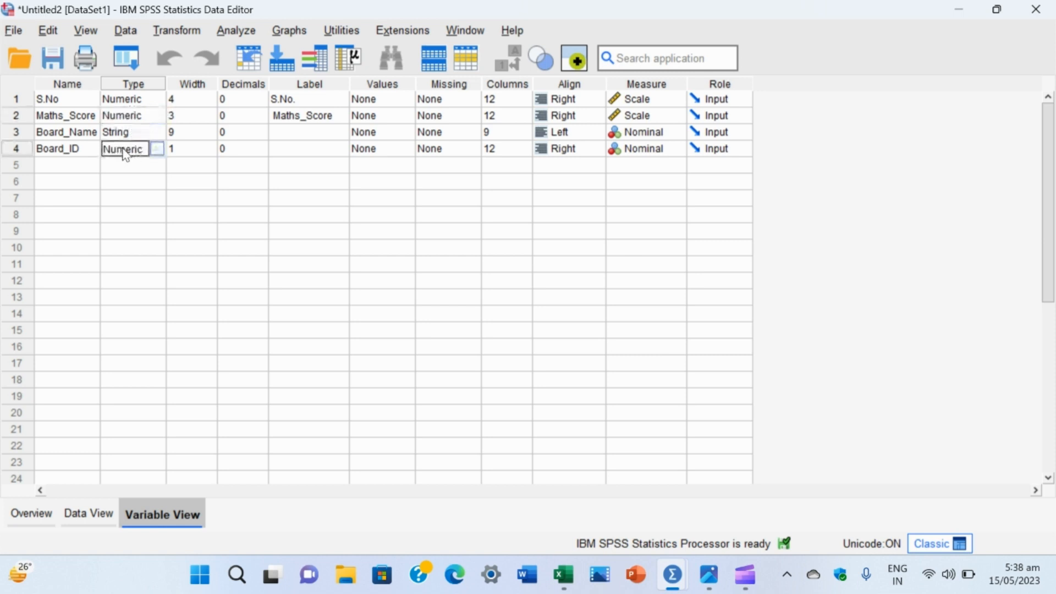
click(156, 149)
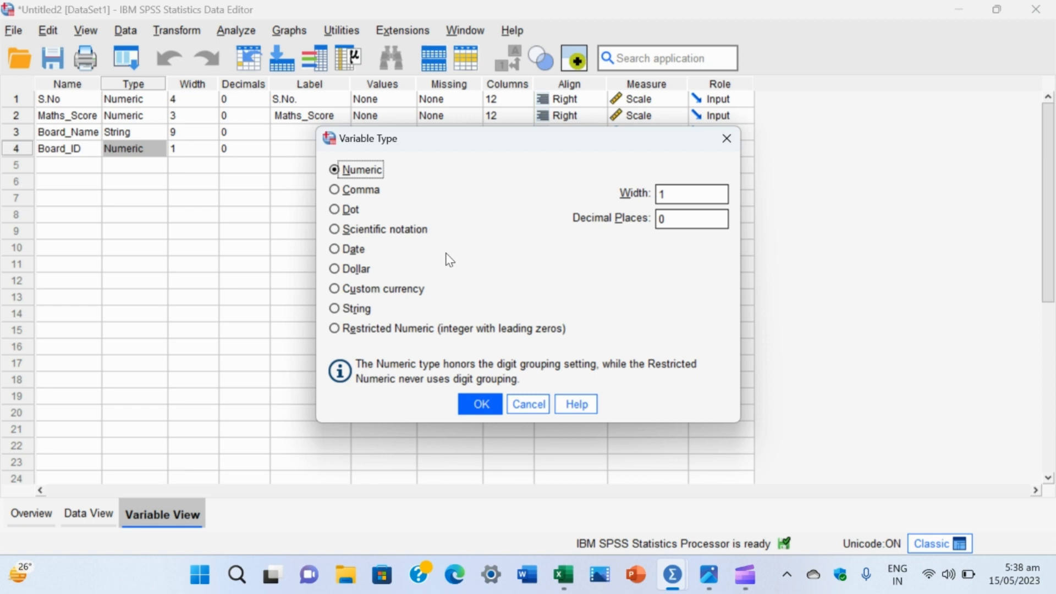
click(727, 138)
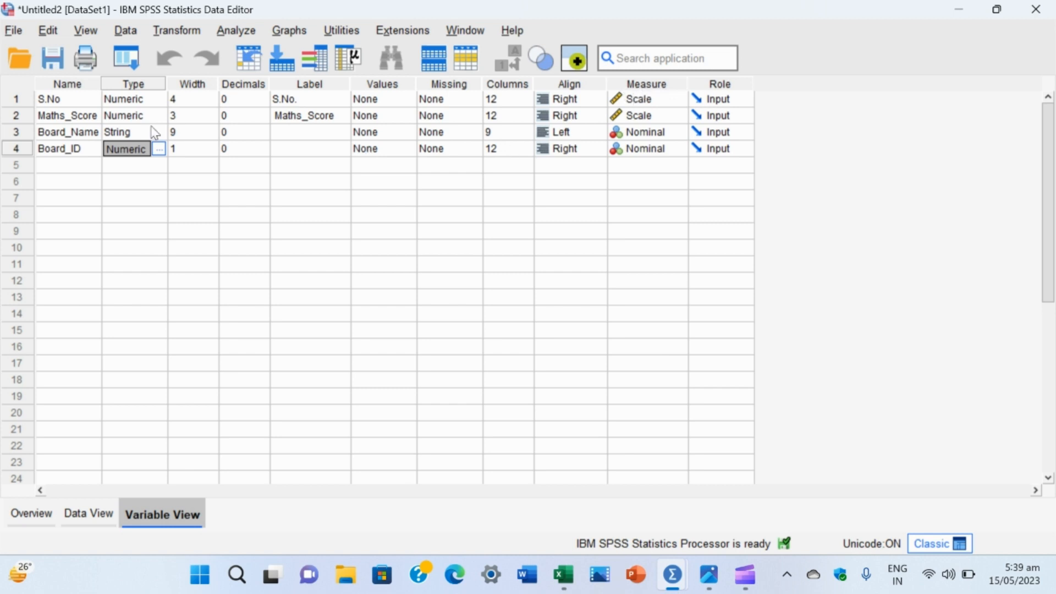
Step: Check the measurement levels available for Maths_Score and Board_ID, keep them as they are and return to Data View
click(674, 120)
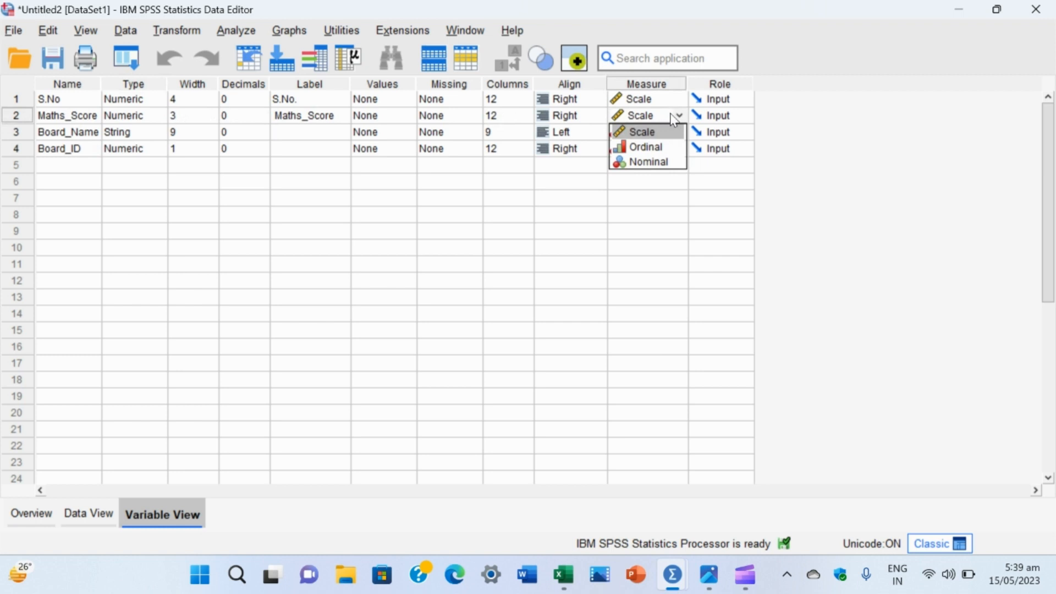
click(674, 119)
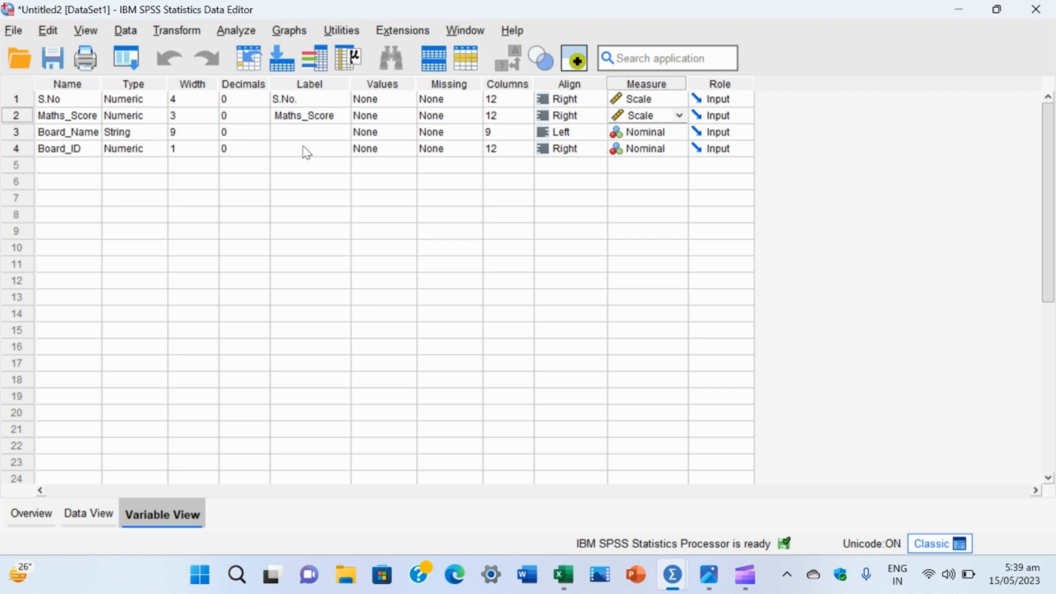
click(657, 154)
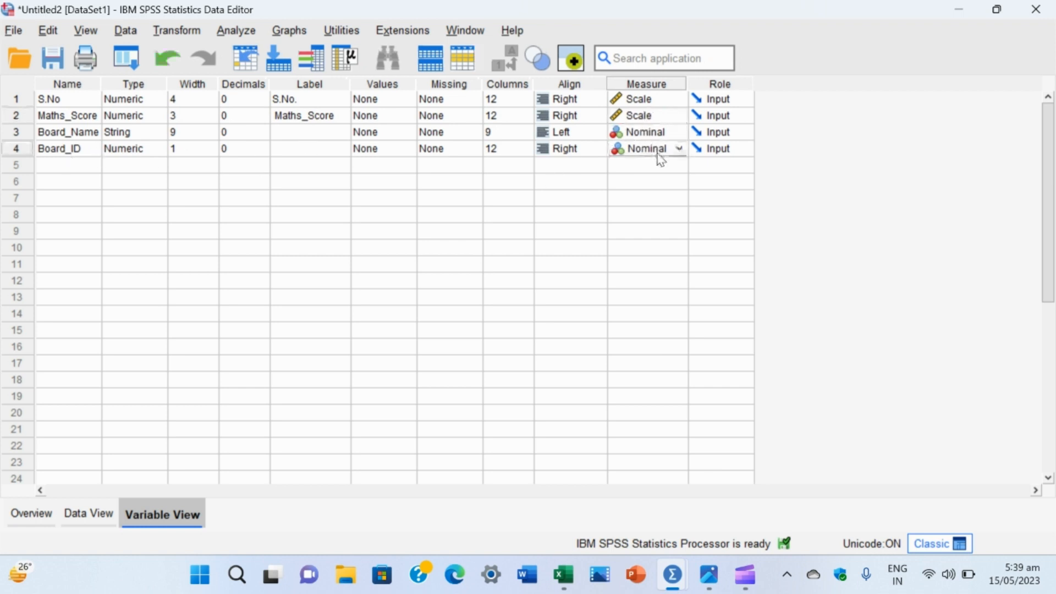
click(679, 149)
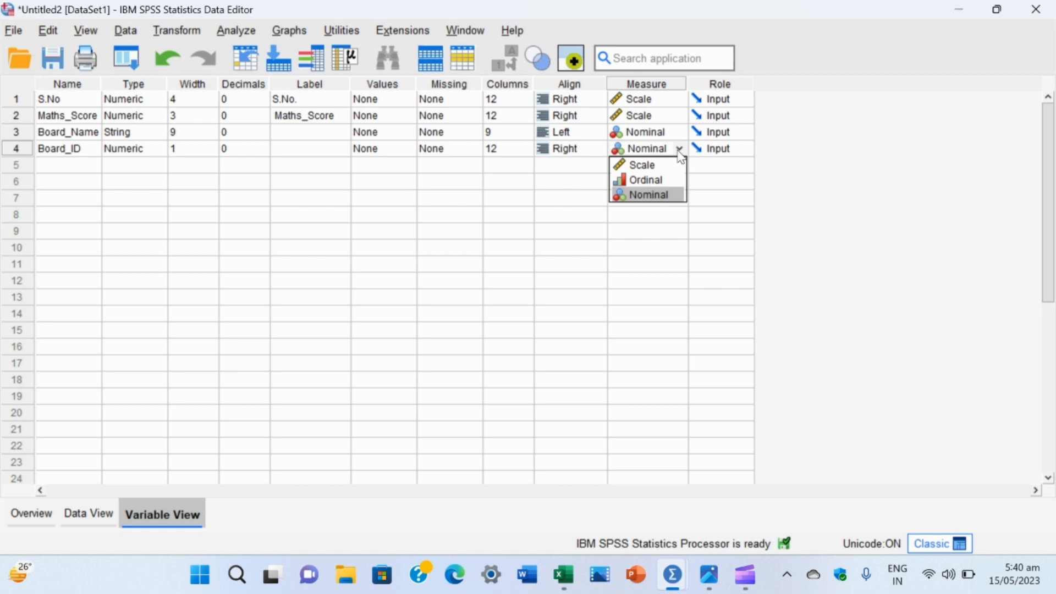
click(484, 246)
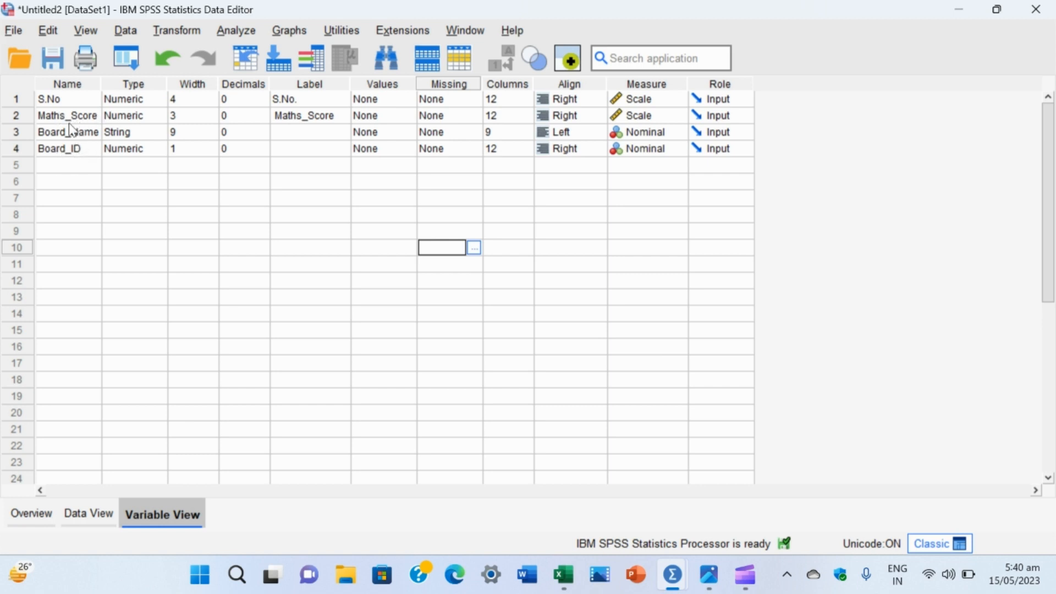
click(83, 517)
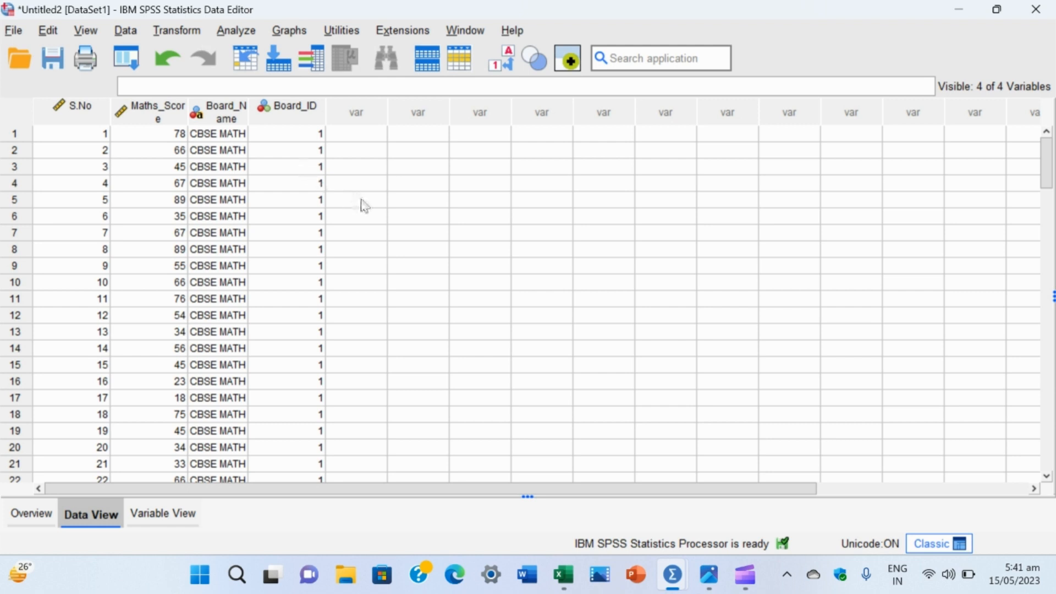
Step: Start an Independent-Samples T Test and assign Maths_Score as the test variable
click(238, 32)
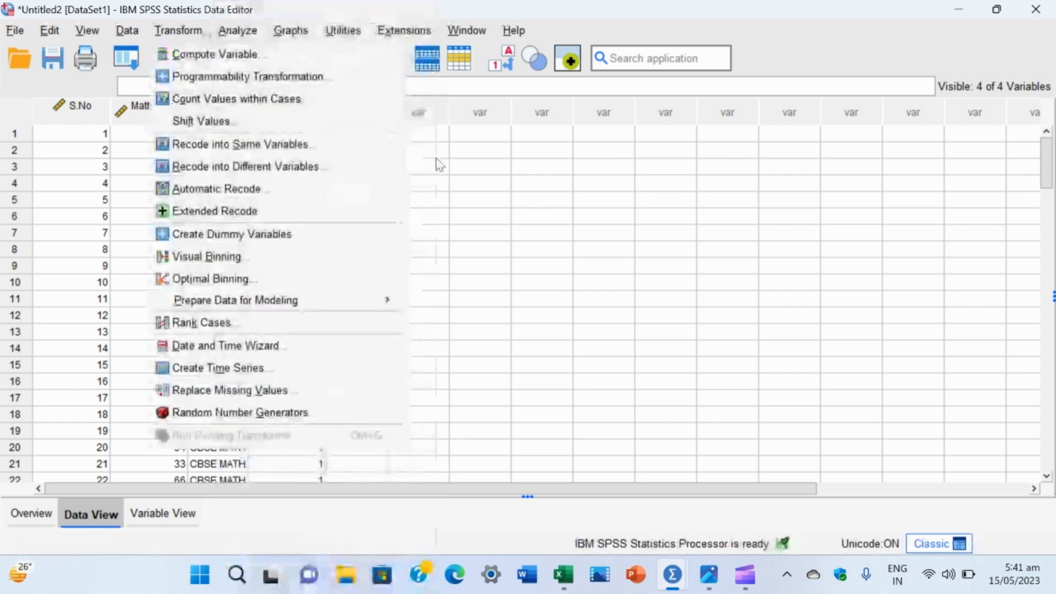
click(438, 157)
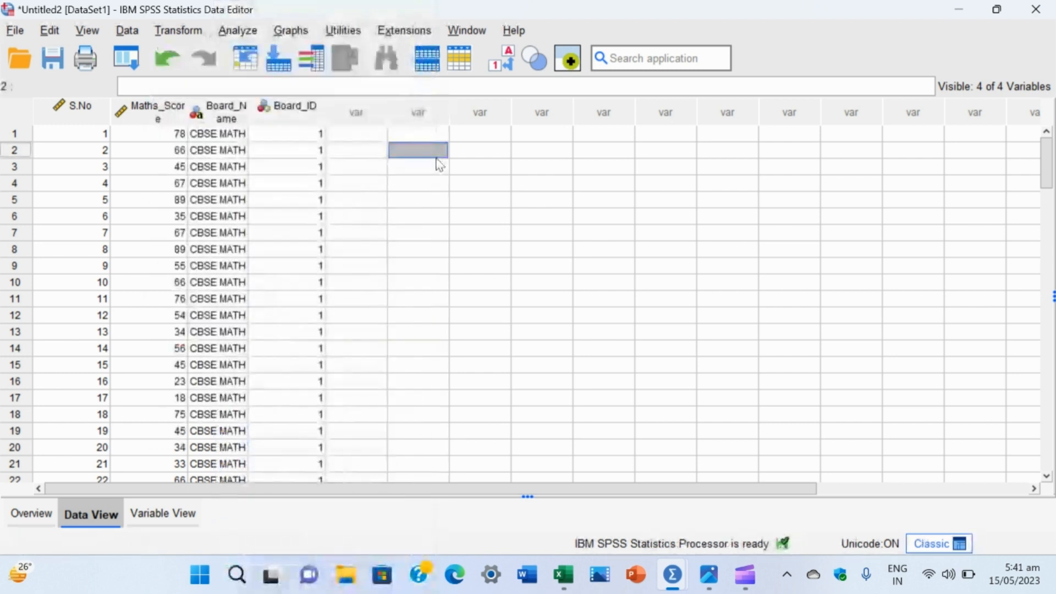
click(245, 29)
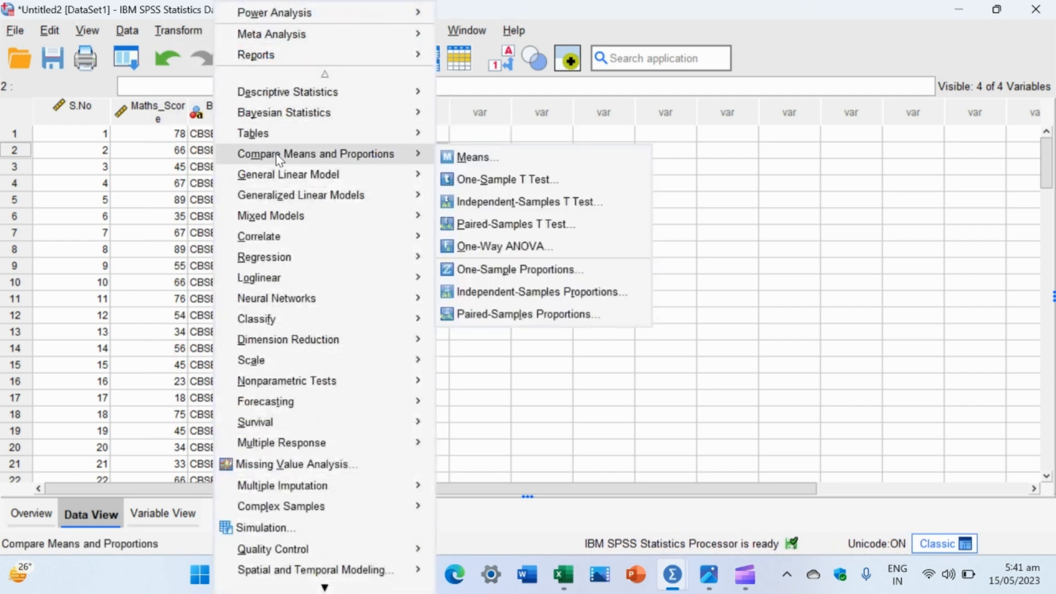
mouse_move(285, 173)
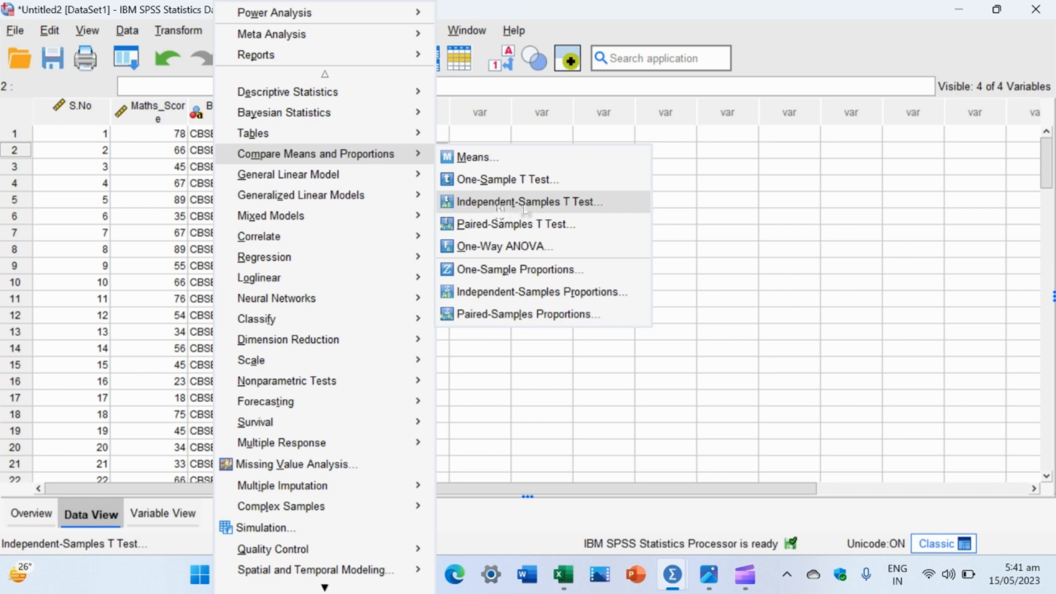
click(525, 202)
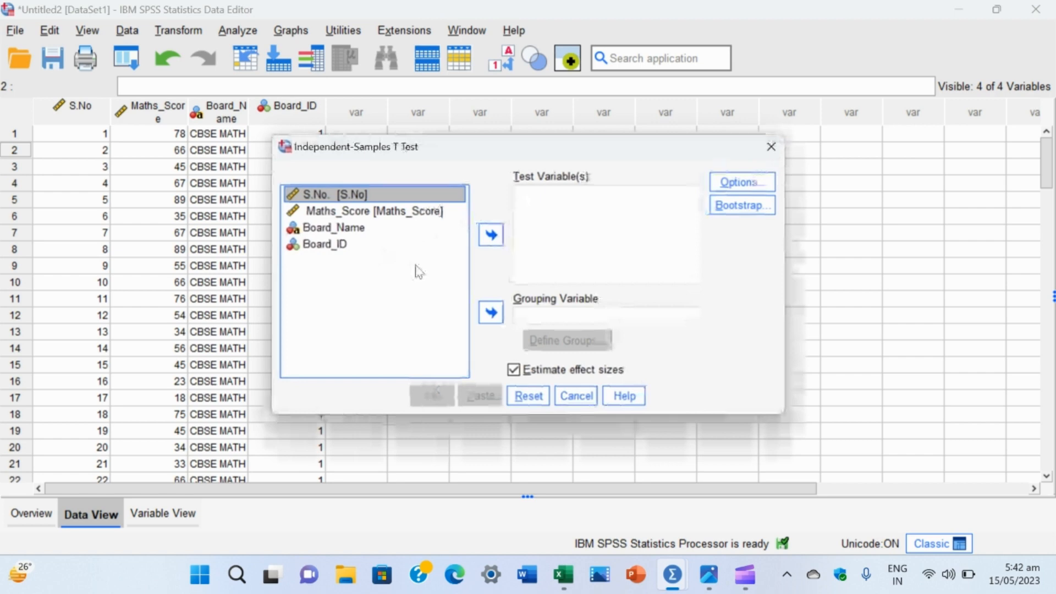
click(383, 218)
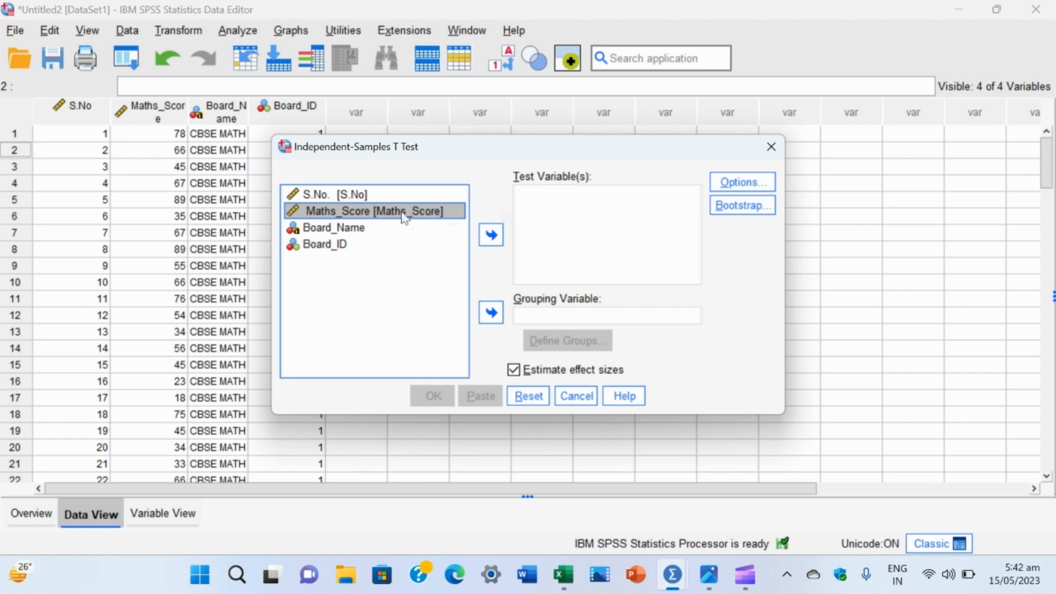
click(492, 235)
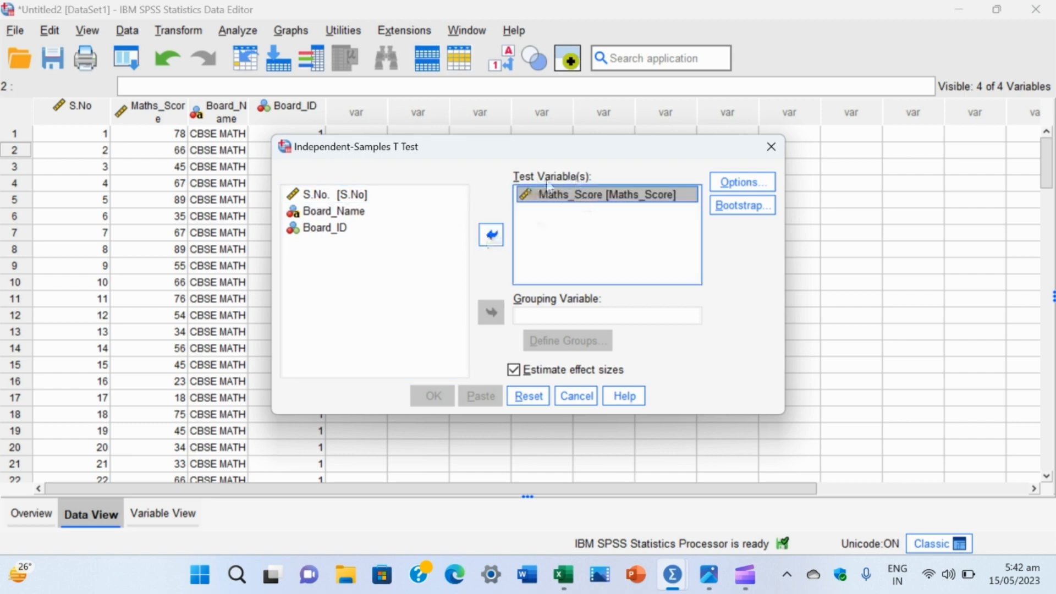
Step: Assign Board_ID as the grouping variable and define its groups with the specified values 1 and 2
click(331, 231)
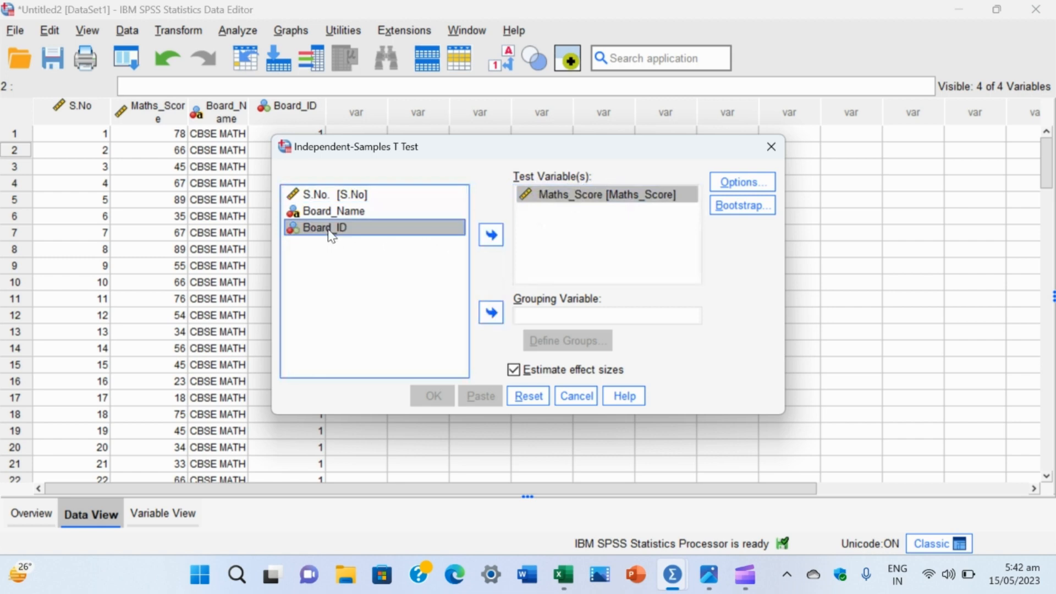
click(491, 313)
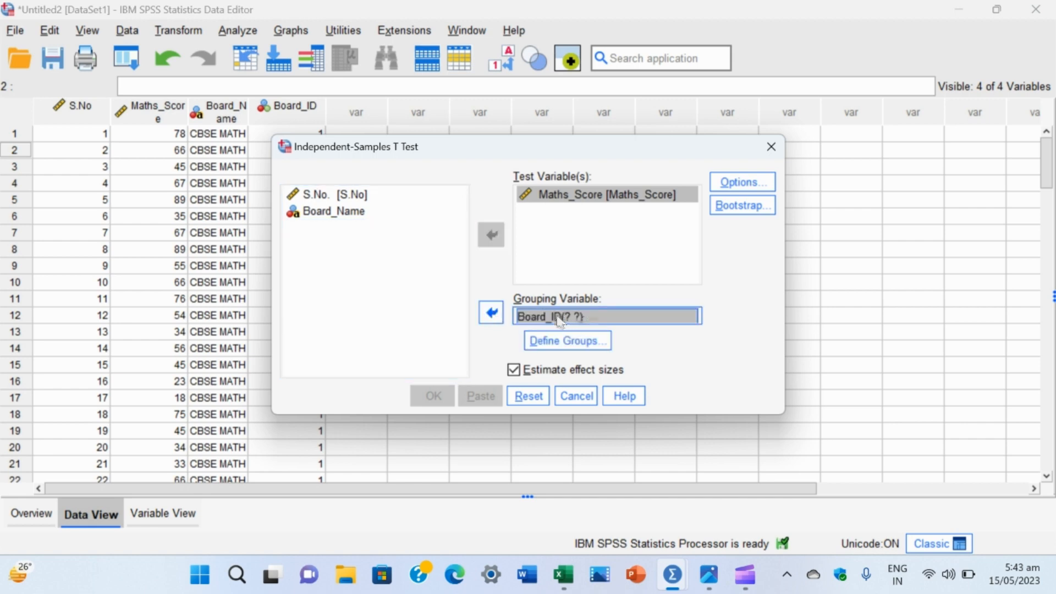
drag(582, 315, 581, 313)
click(573, 344)
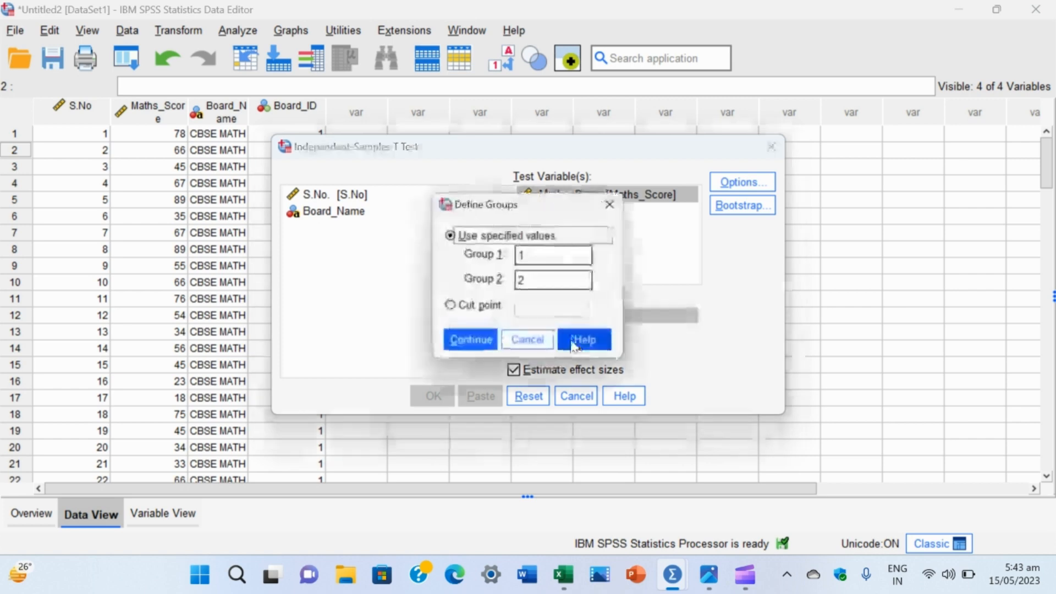
click(538, 257)
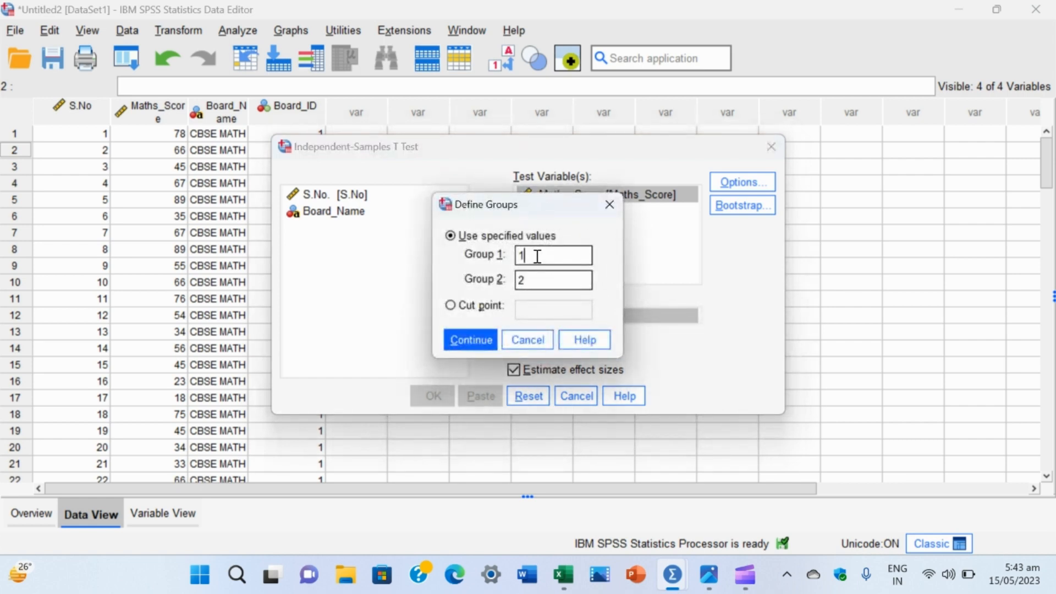
key(BackSpace)
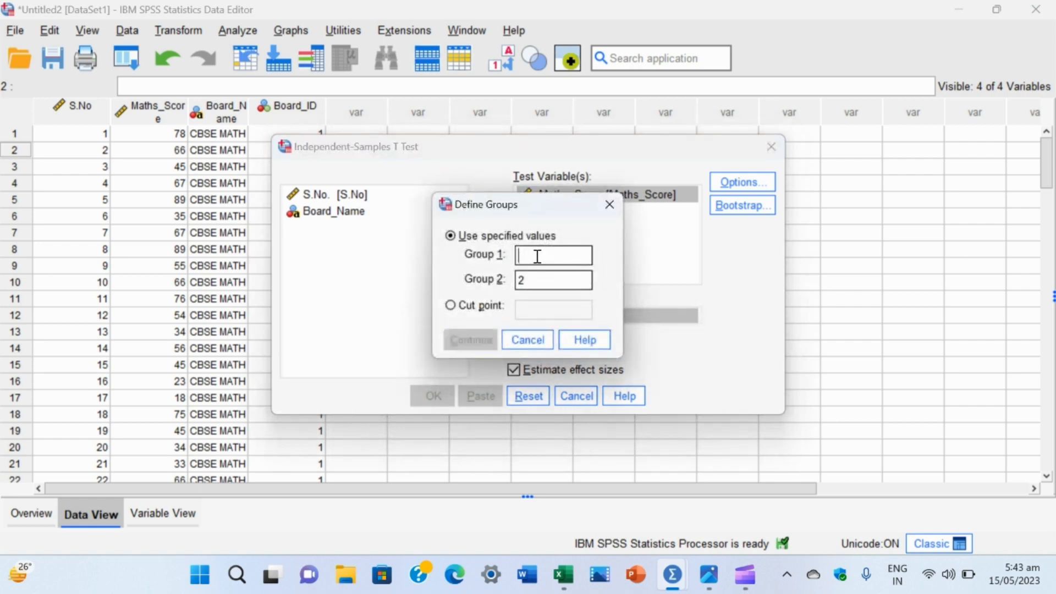
text(1)
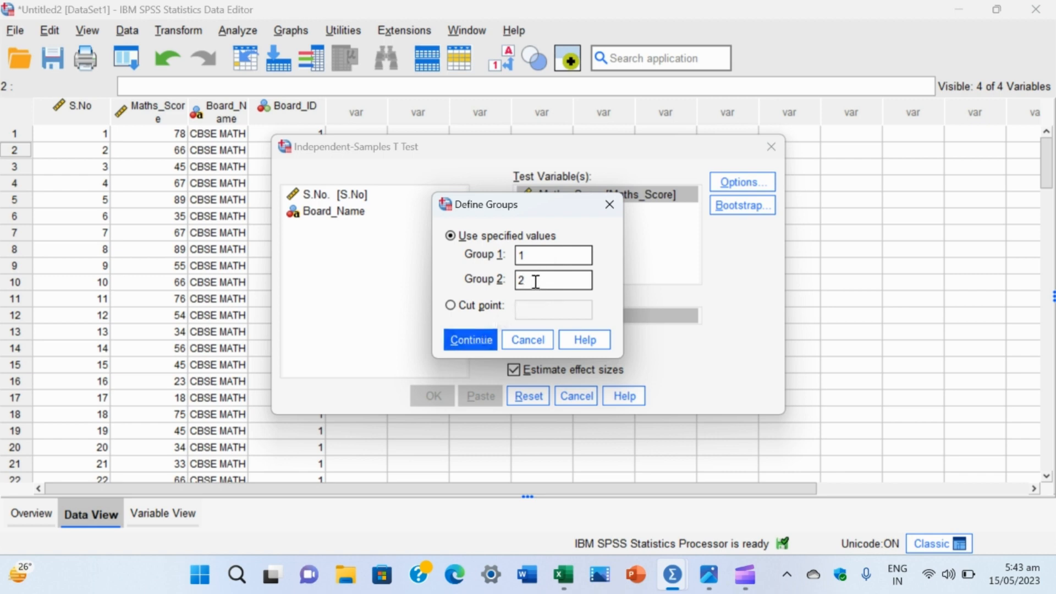
click(468, 340)
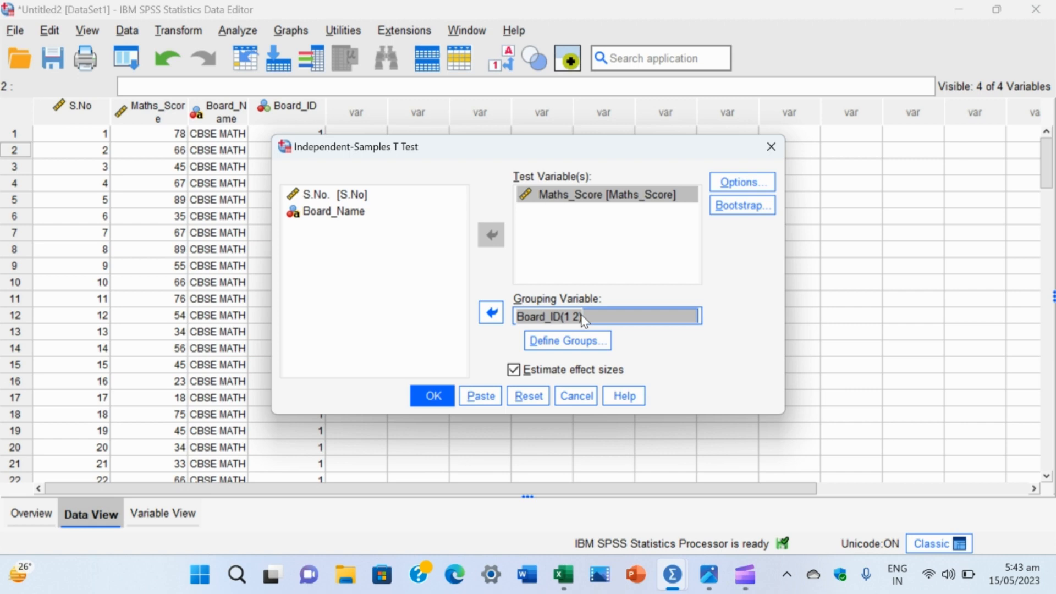
Step: Keep the confidence interval at 95% with cases excluded analysis by analysis, and run the t test
click(740, 185)
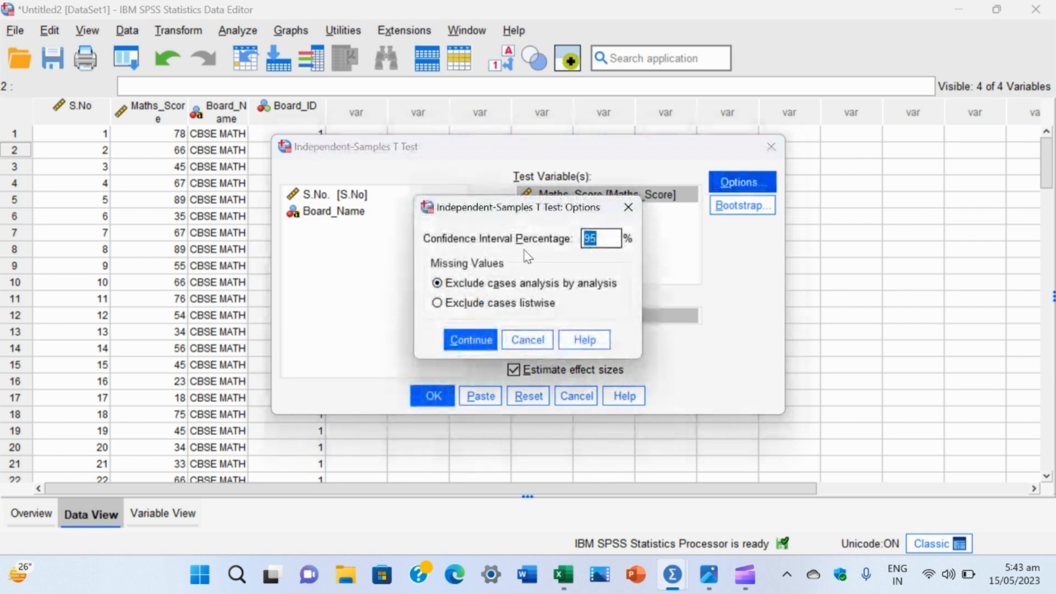
click(606, 239)
click(467, 342)
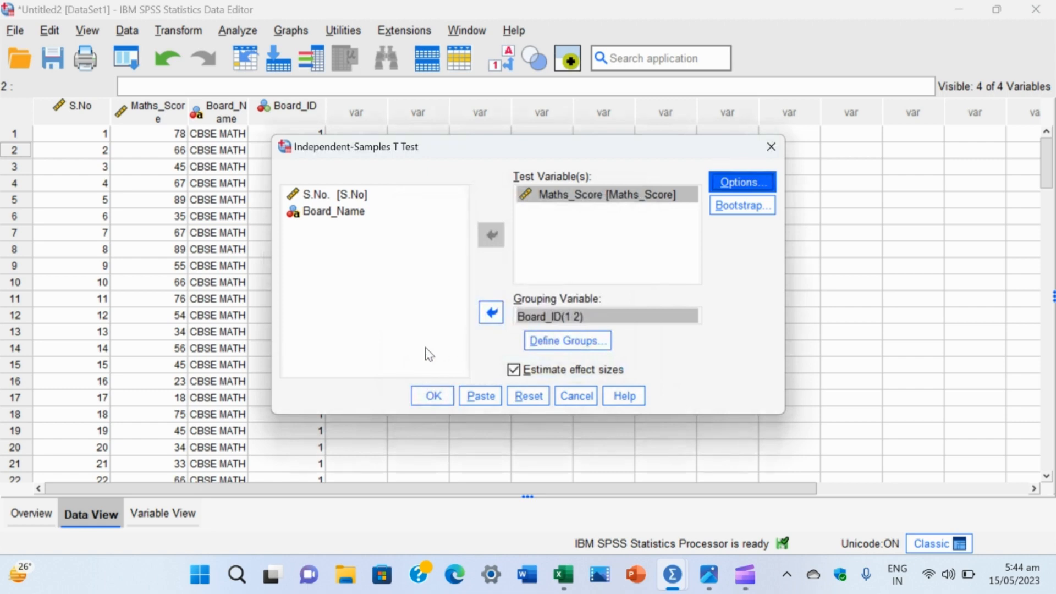
click(432, 397)
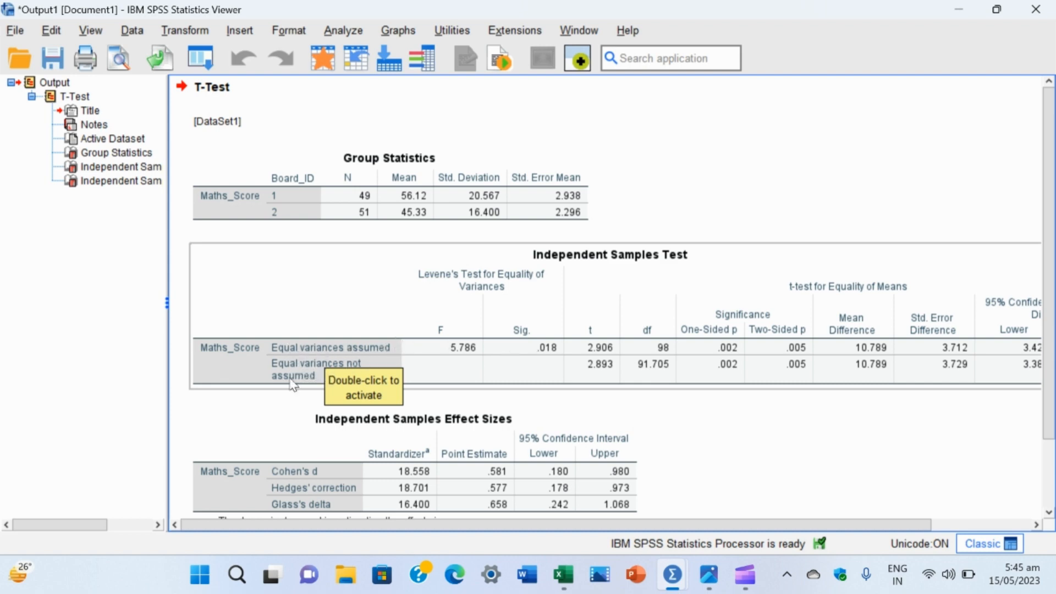
Step: Examine the Independent Samples Test table, focusing on the significance value of Levene's Test for Equality of Variances
click(291, 397)
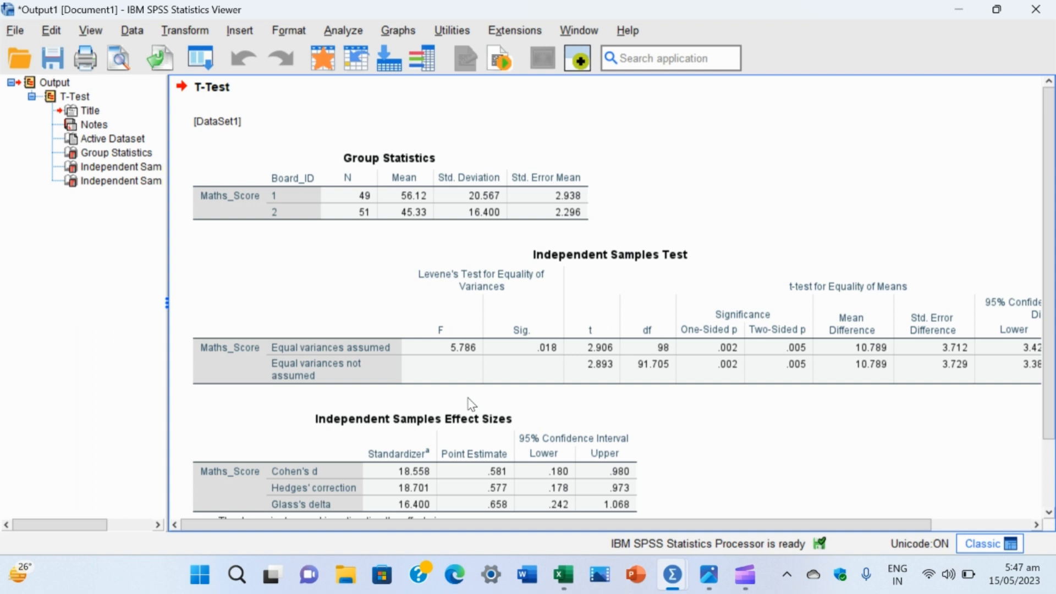
click(533, 355)
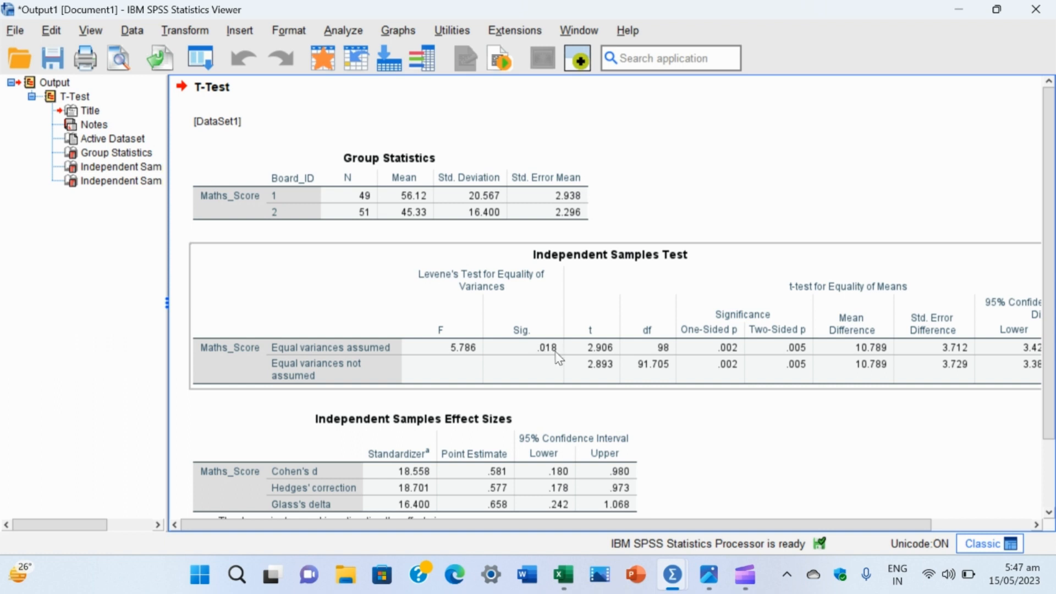
click(476, 407)
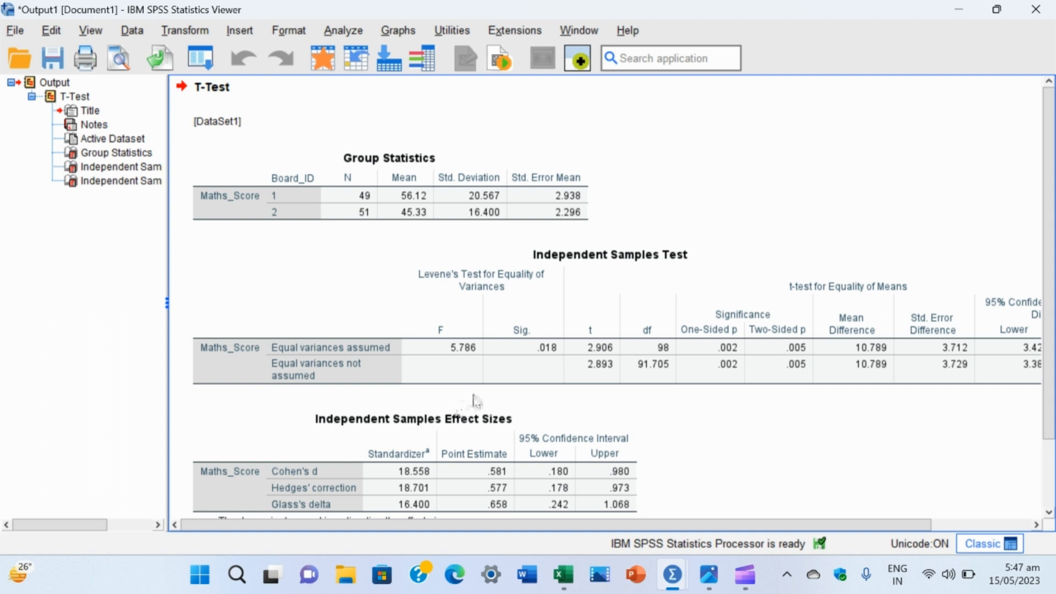
click(515, 354)
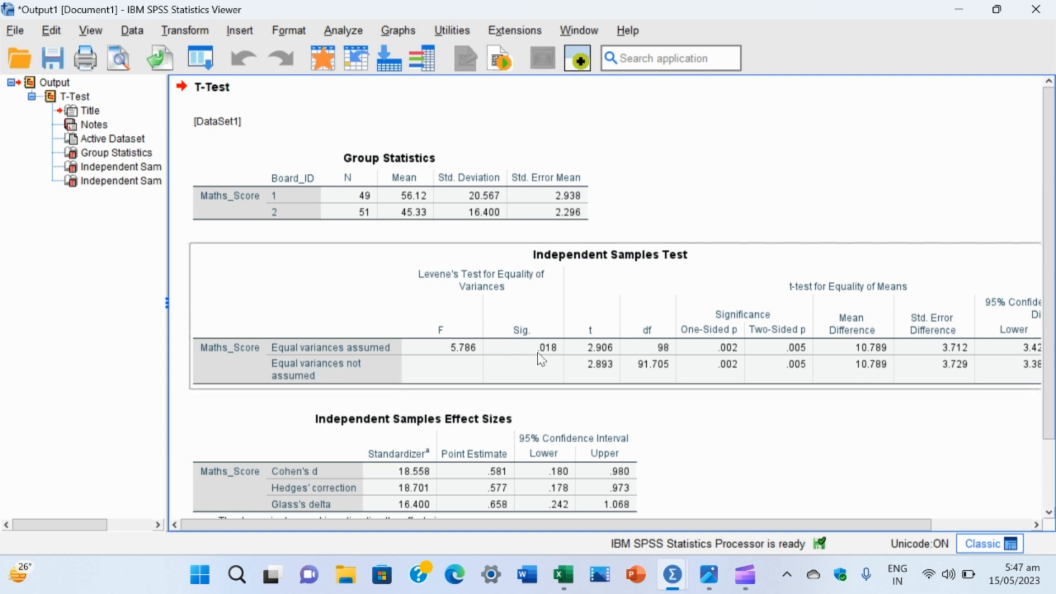
click(472, 427)
click(506, 398)
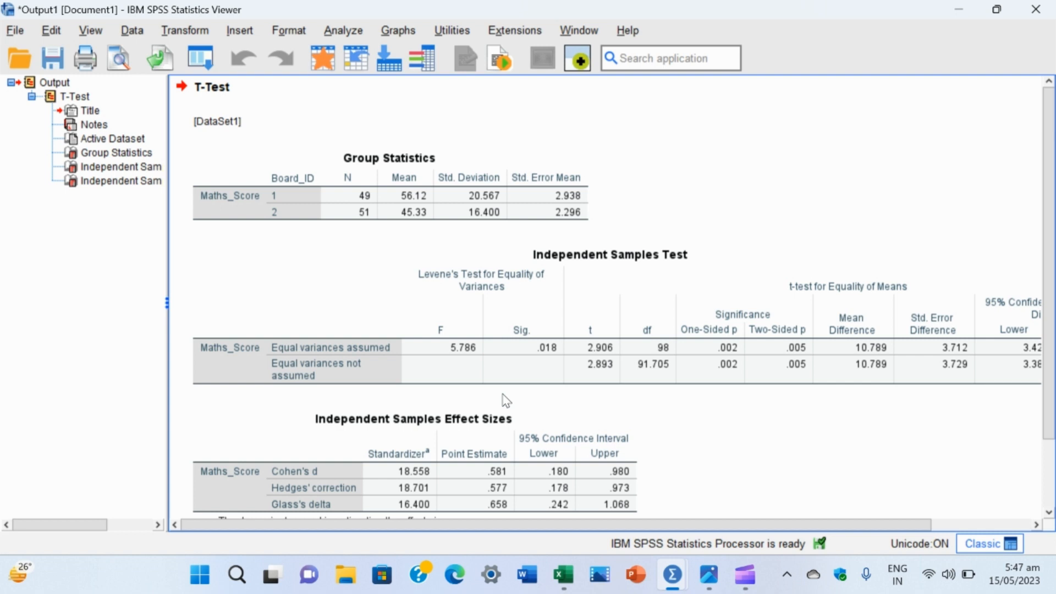
click(537, 358)
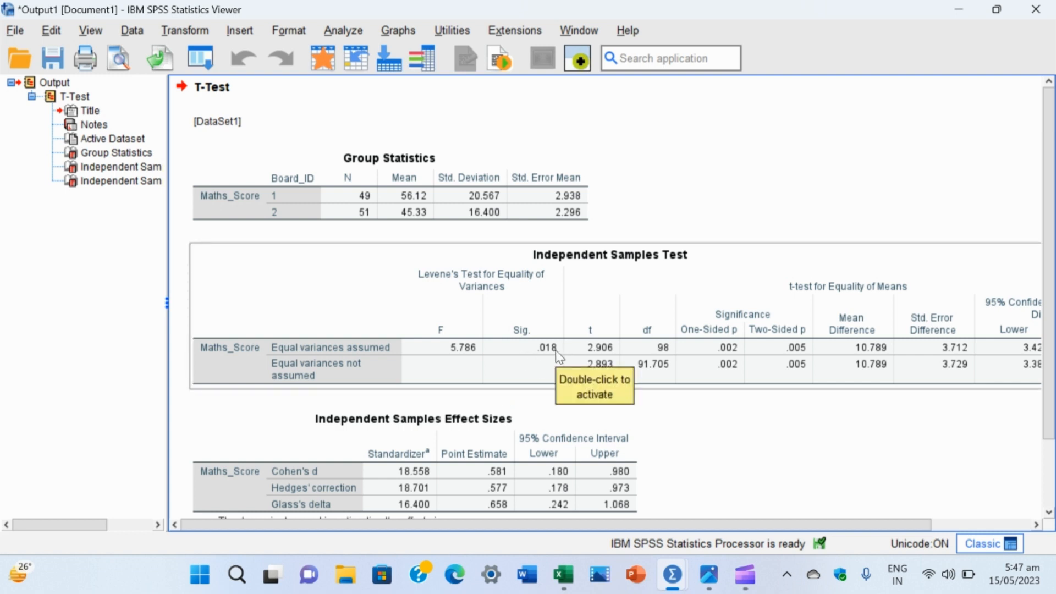
Step: Examine the t-test for Equality of Means results for both variance rows, including two-sided significance, mean difference, standard error and 95% confidence interval bounds
click(506, 406)
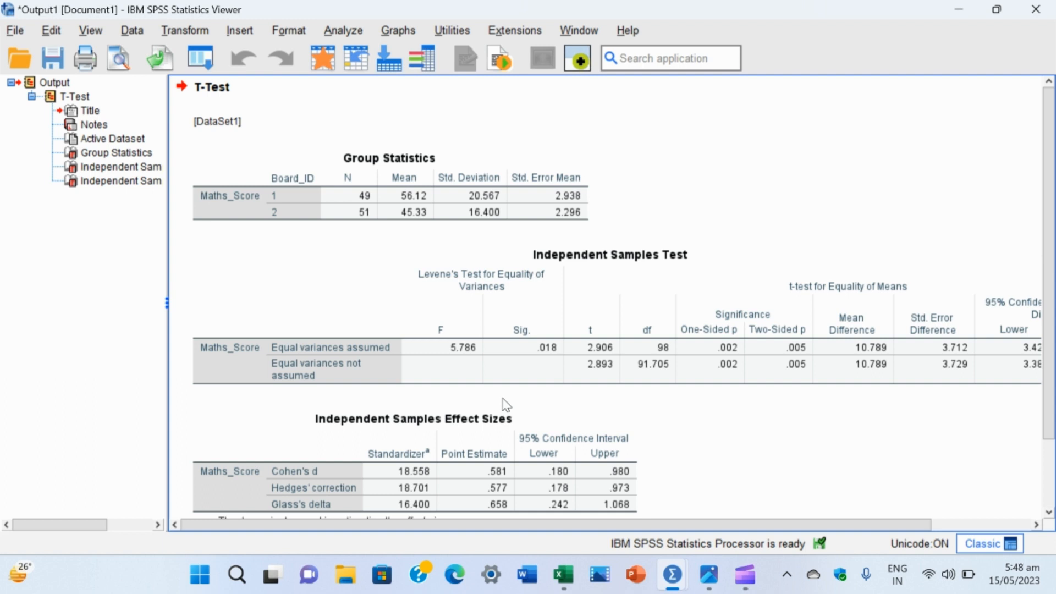
click(531, 337)
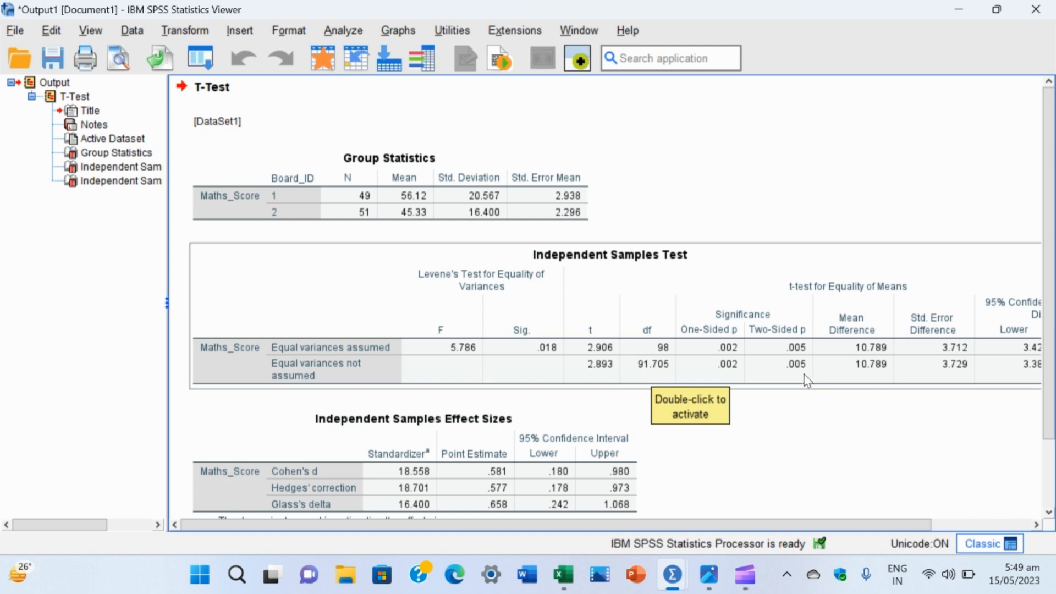
scroll(807, 380, right, 3)
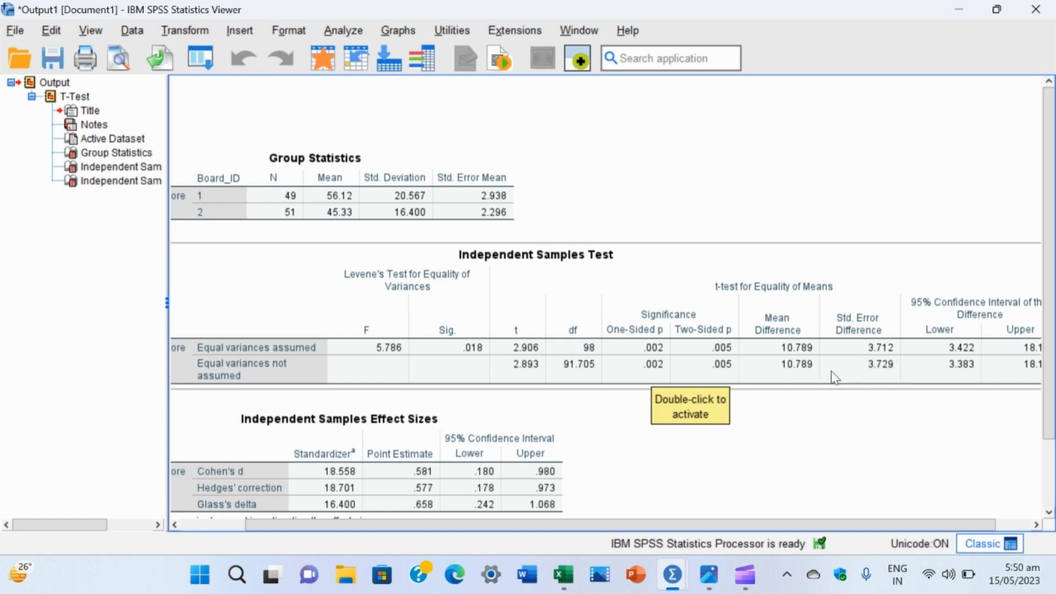
click(803, 400)
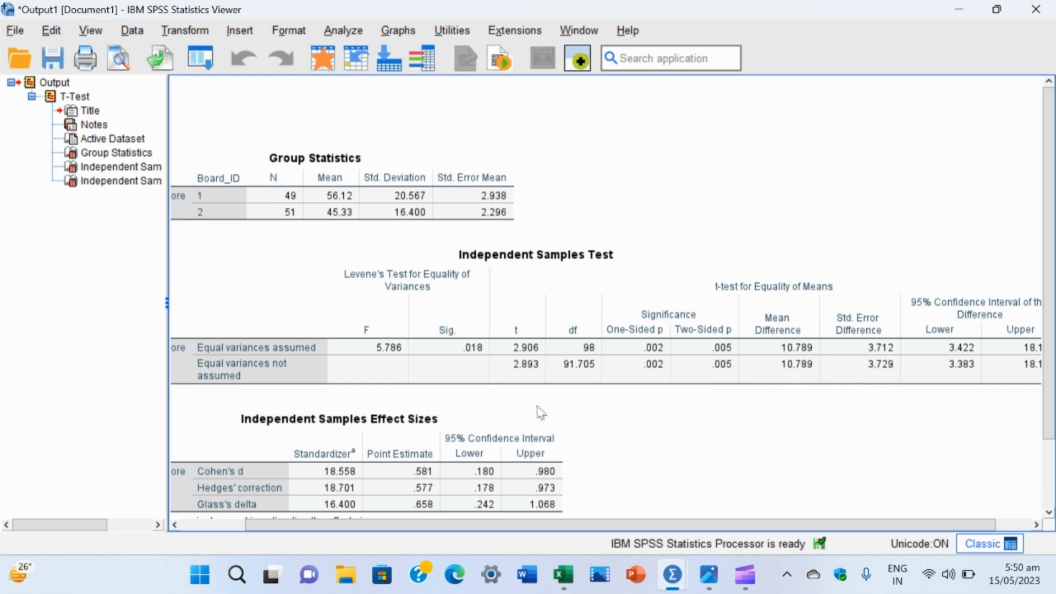
click(540, 381)
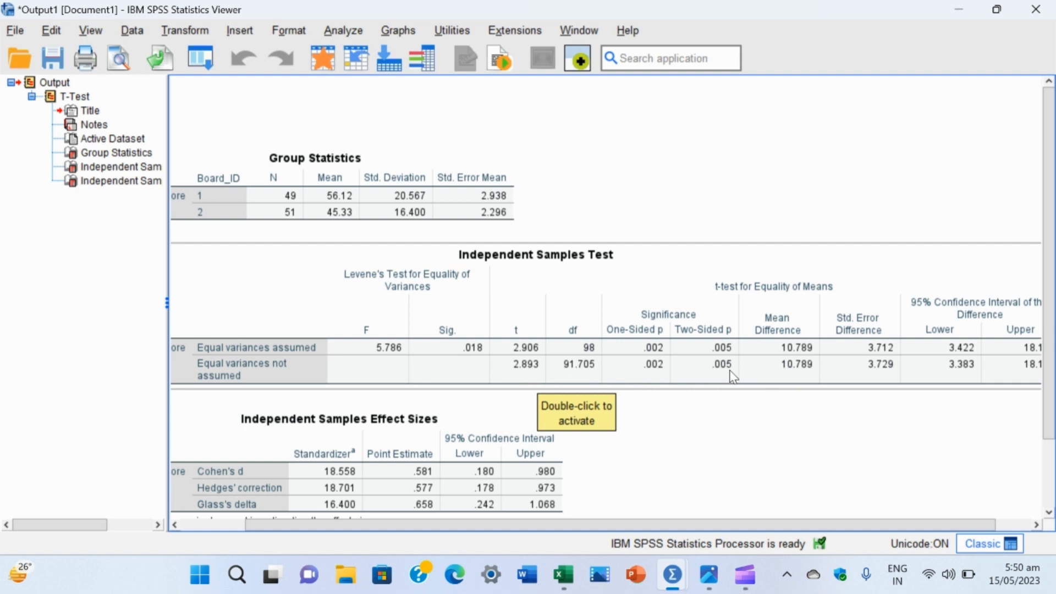
click(753, 403)
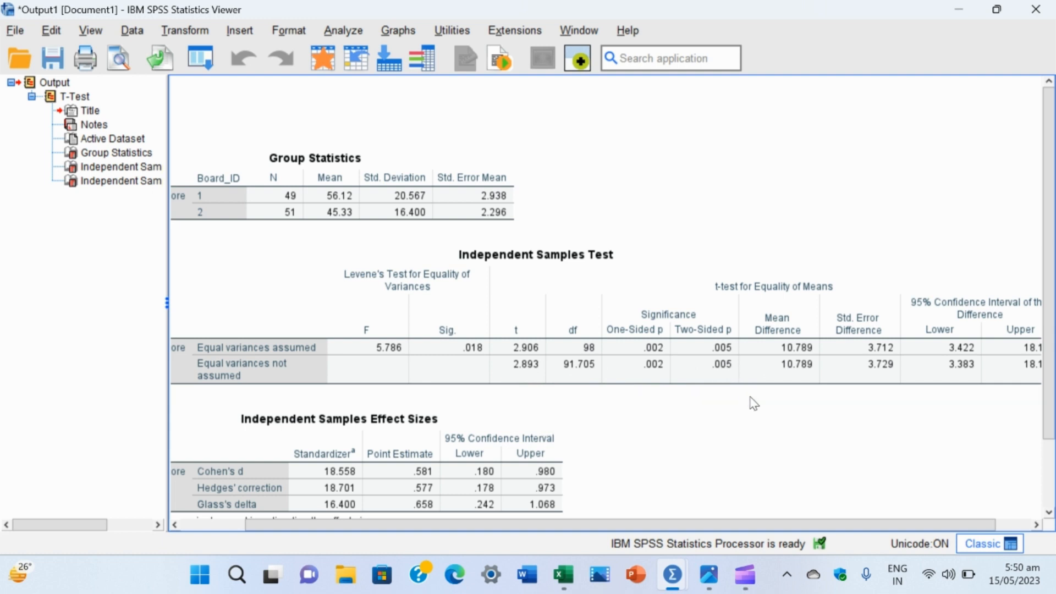
click(740, 378)
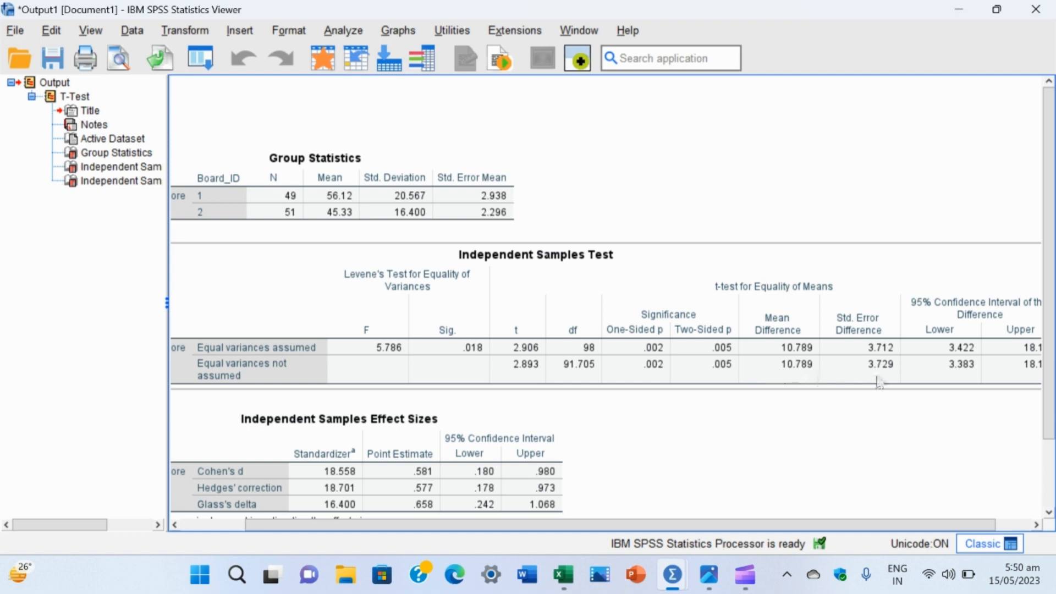
scroll(879, 382, right, 2)
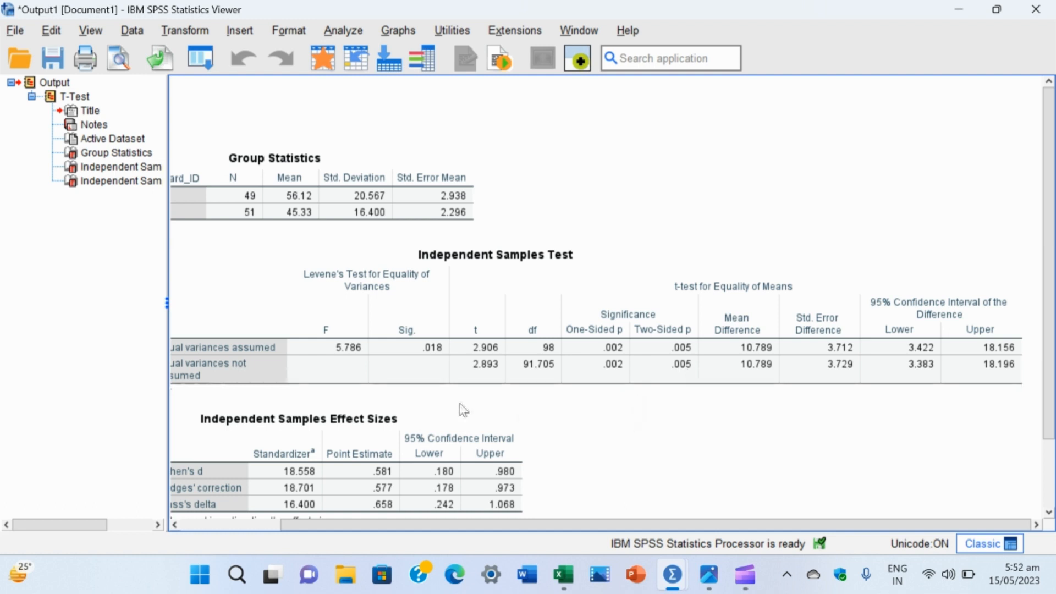
scroll(460, 405, left, 3)
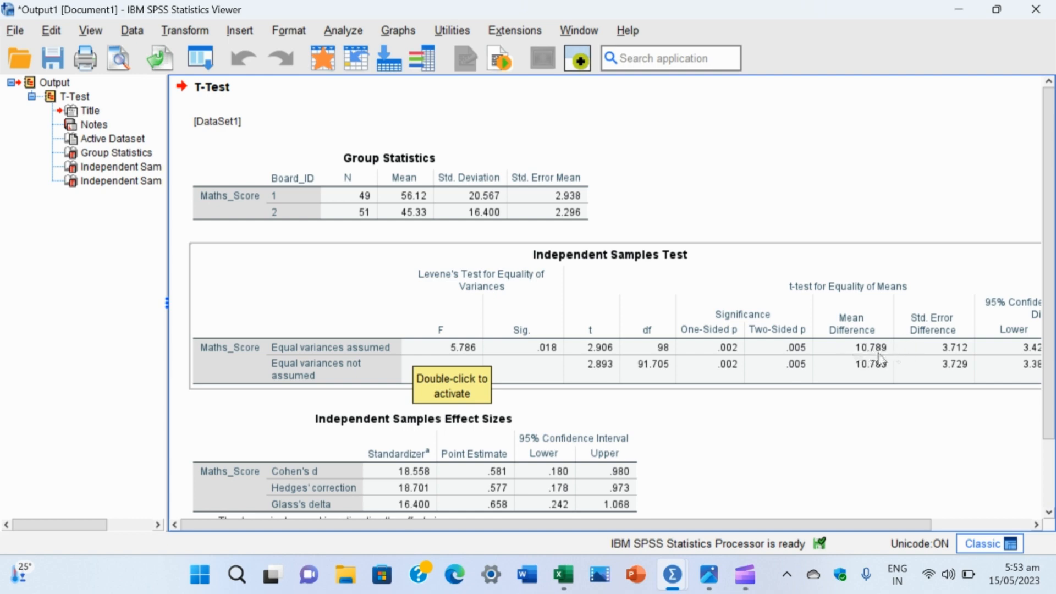
scroll(884, 353, right, 3)
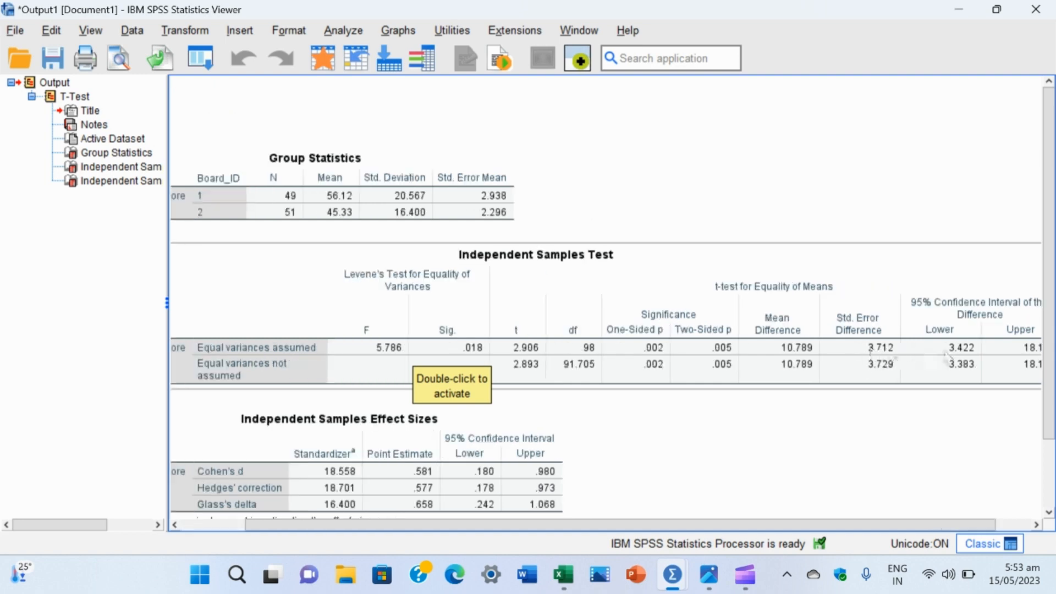
scroll(930, 355, right, 2)
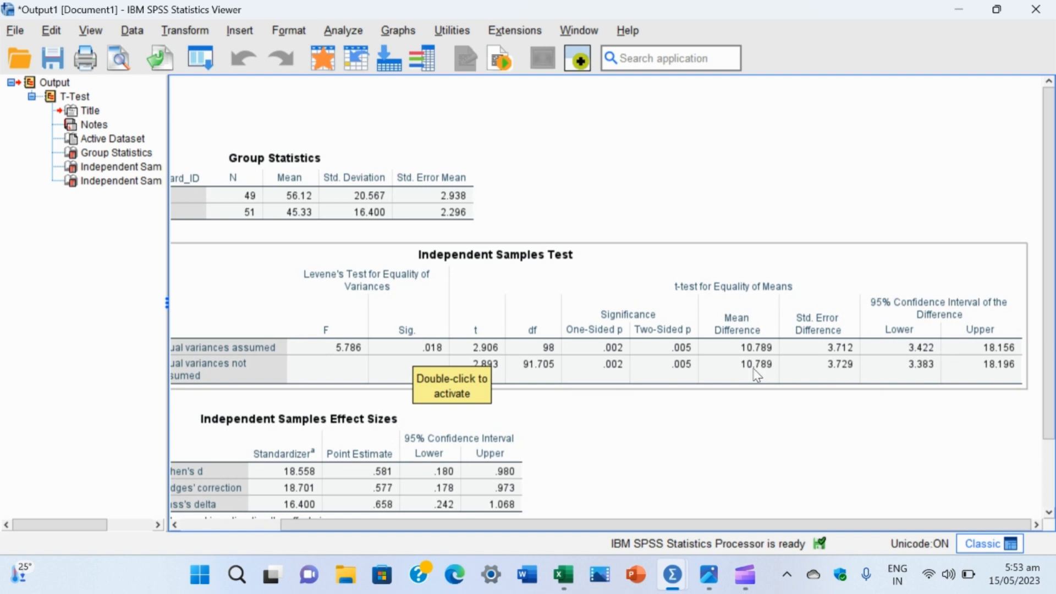
scroll(757, 375, left, 5)
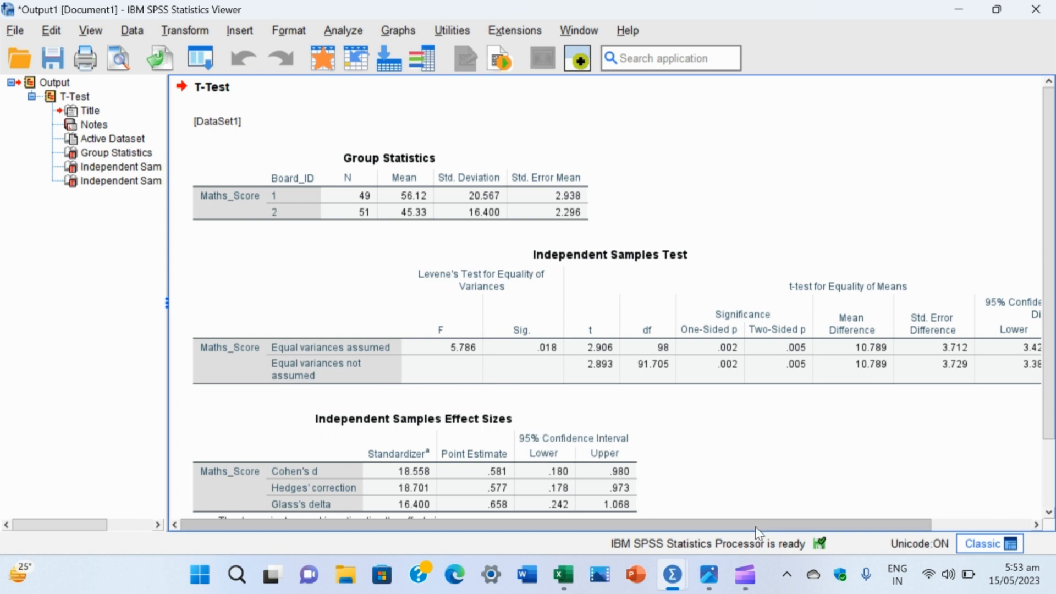
Step: Switch to Photos and view Presentation1.jpg to review the null and alternate hypotheses against the t test output
mouse_move(716, 577)
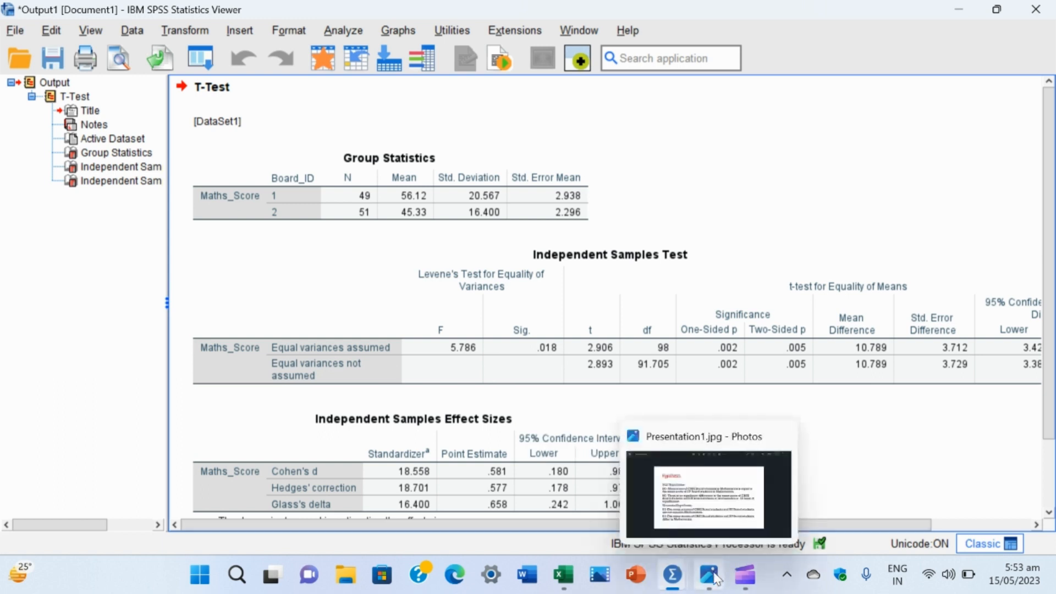
click(715, 578)
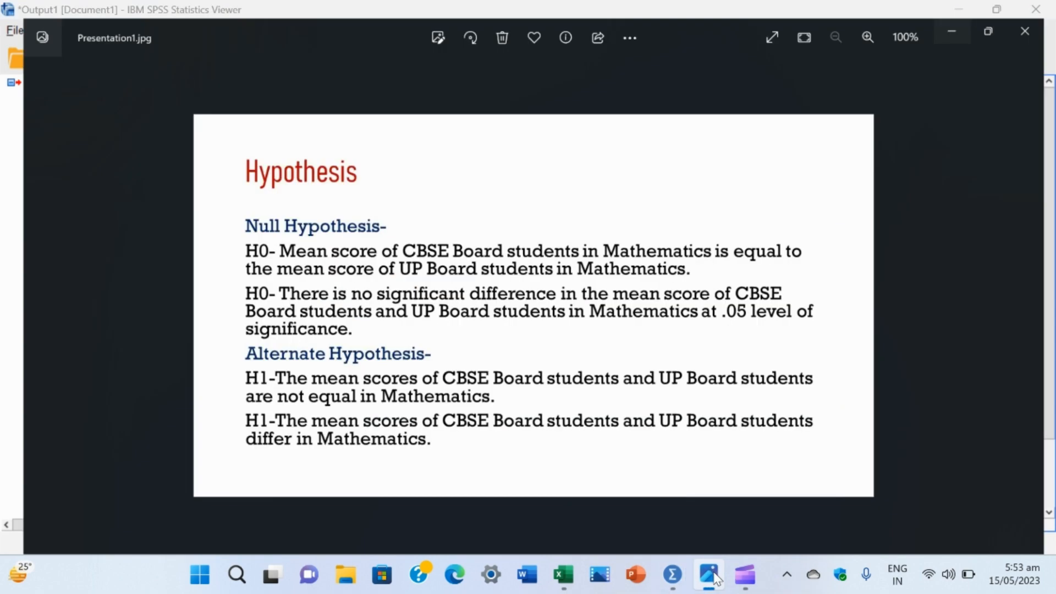